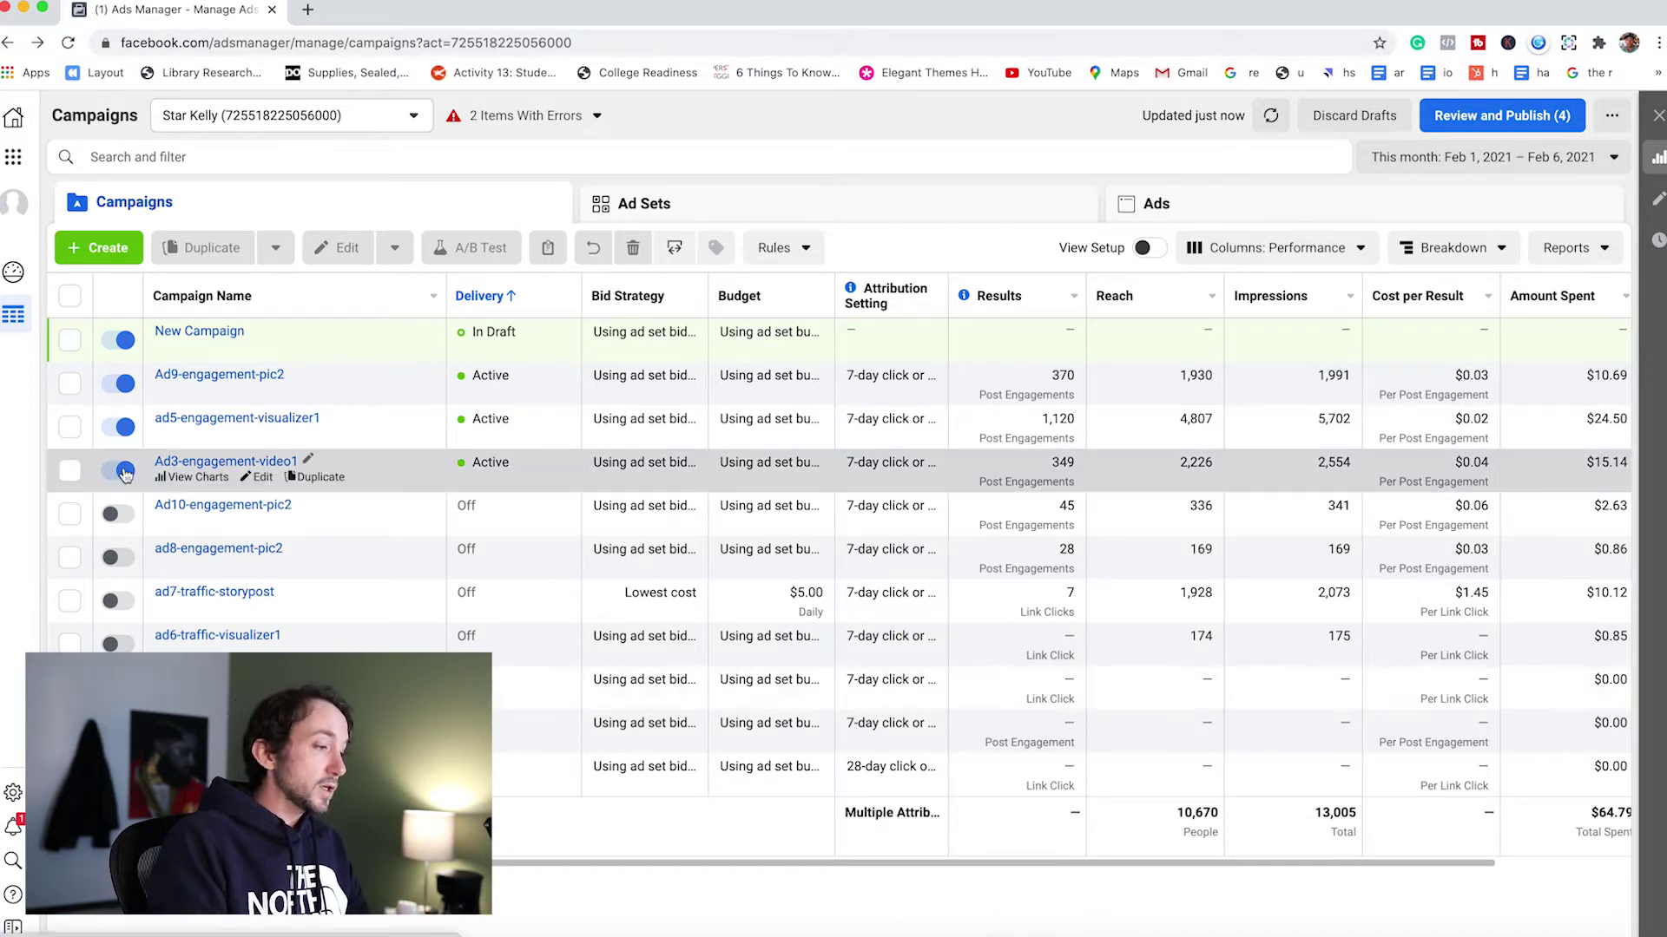
Step: Open the business tools navigation menu
click(14, 159)
Step: From the Audiences page, start a new Custom Audience with Website as its source
click(248, 239)
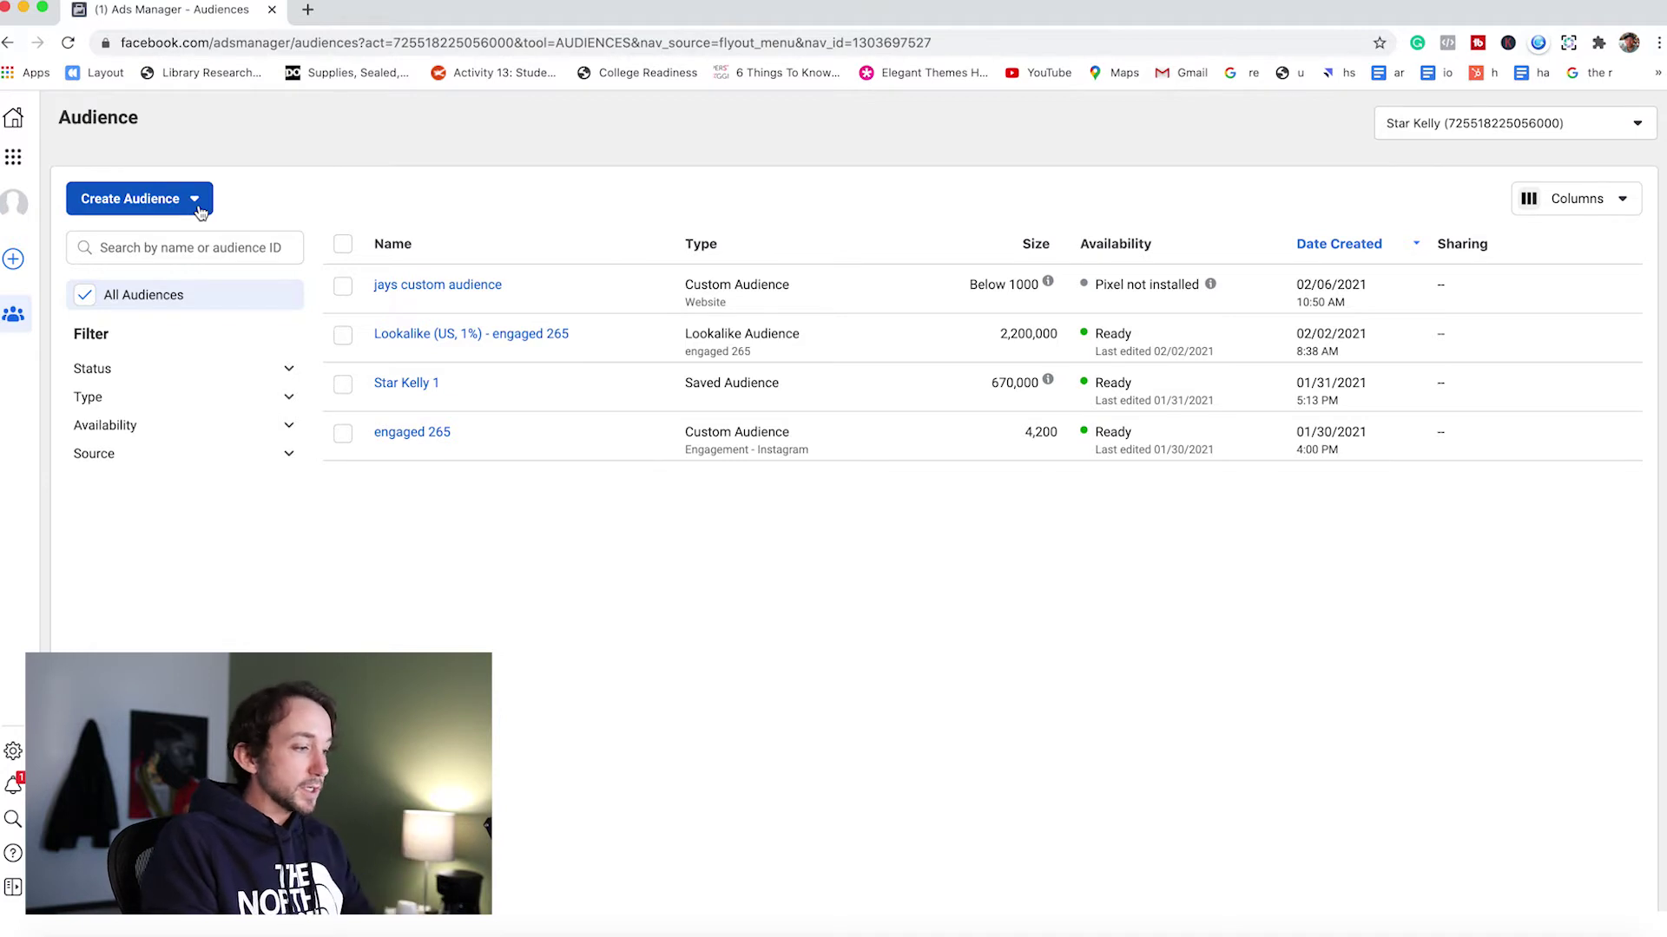
click(124, 204)
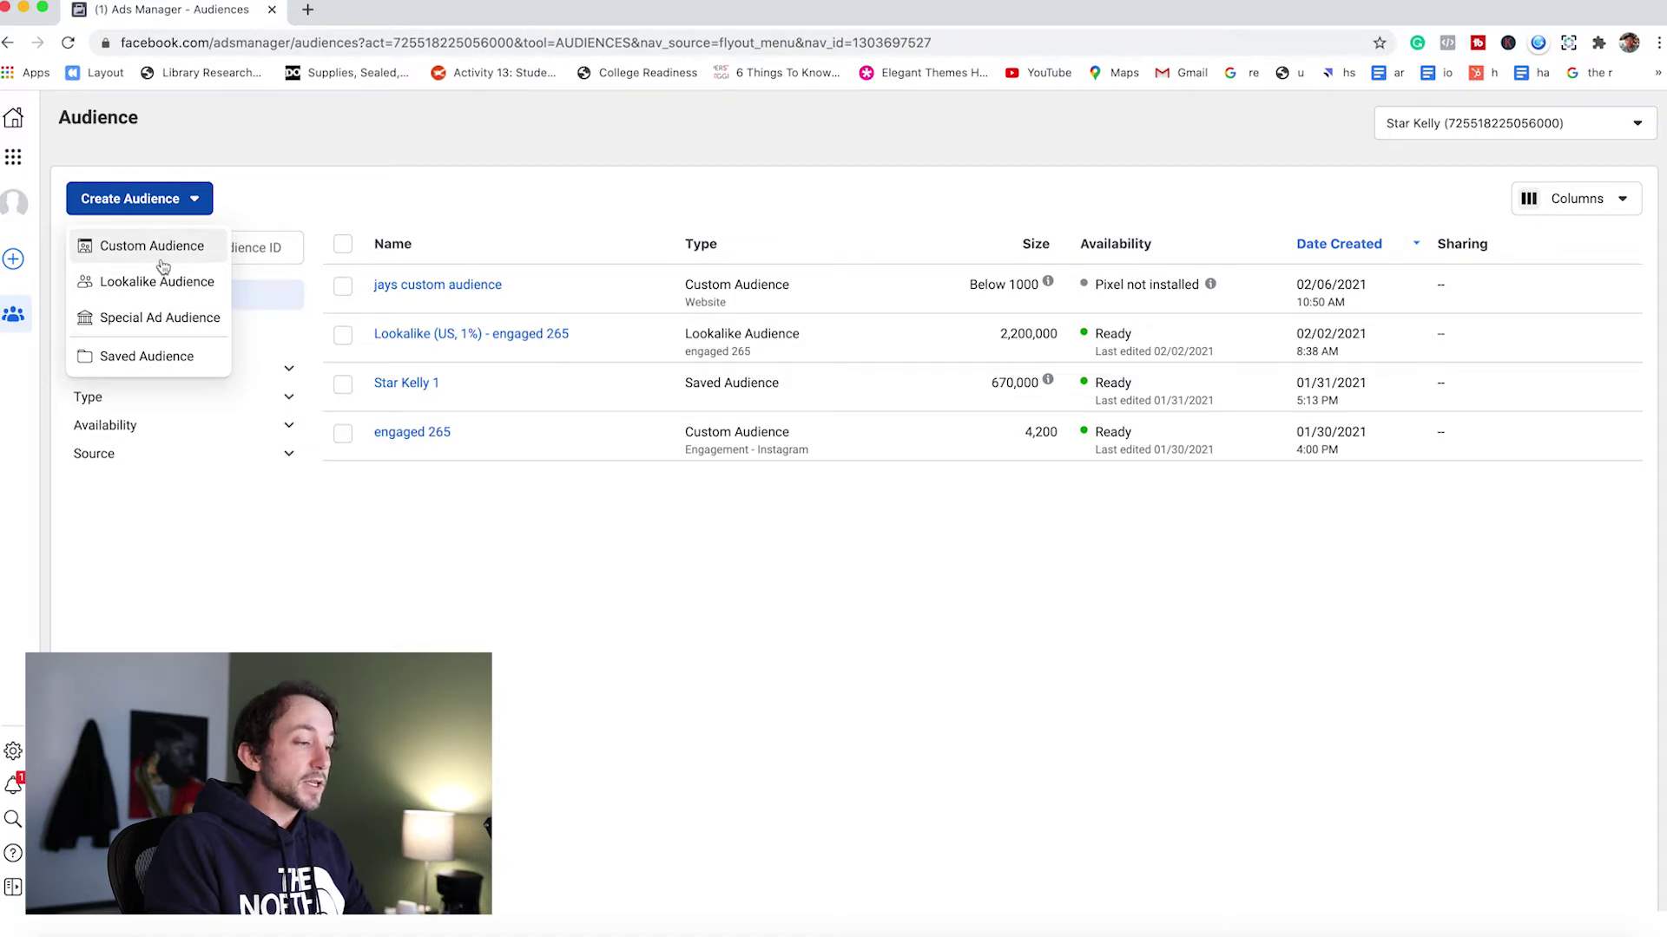
mouse_move(164, 288)
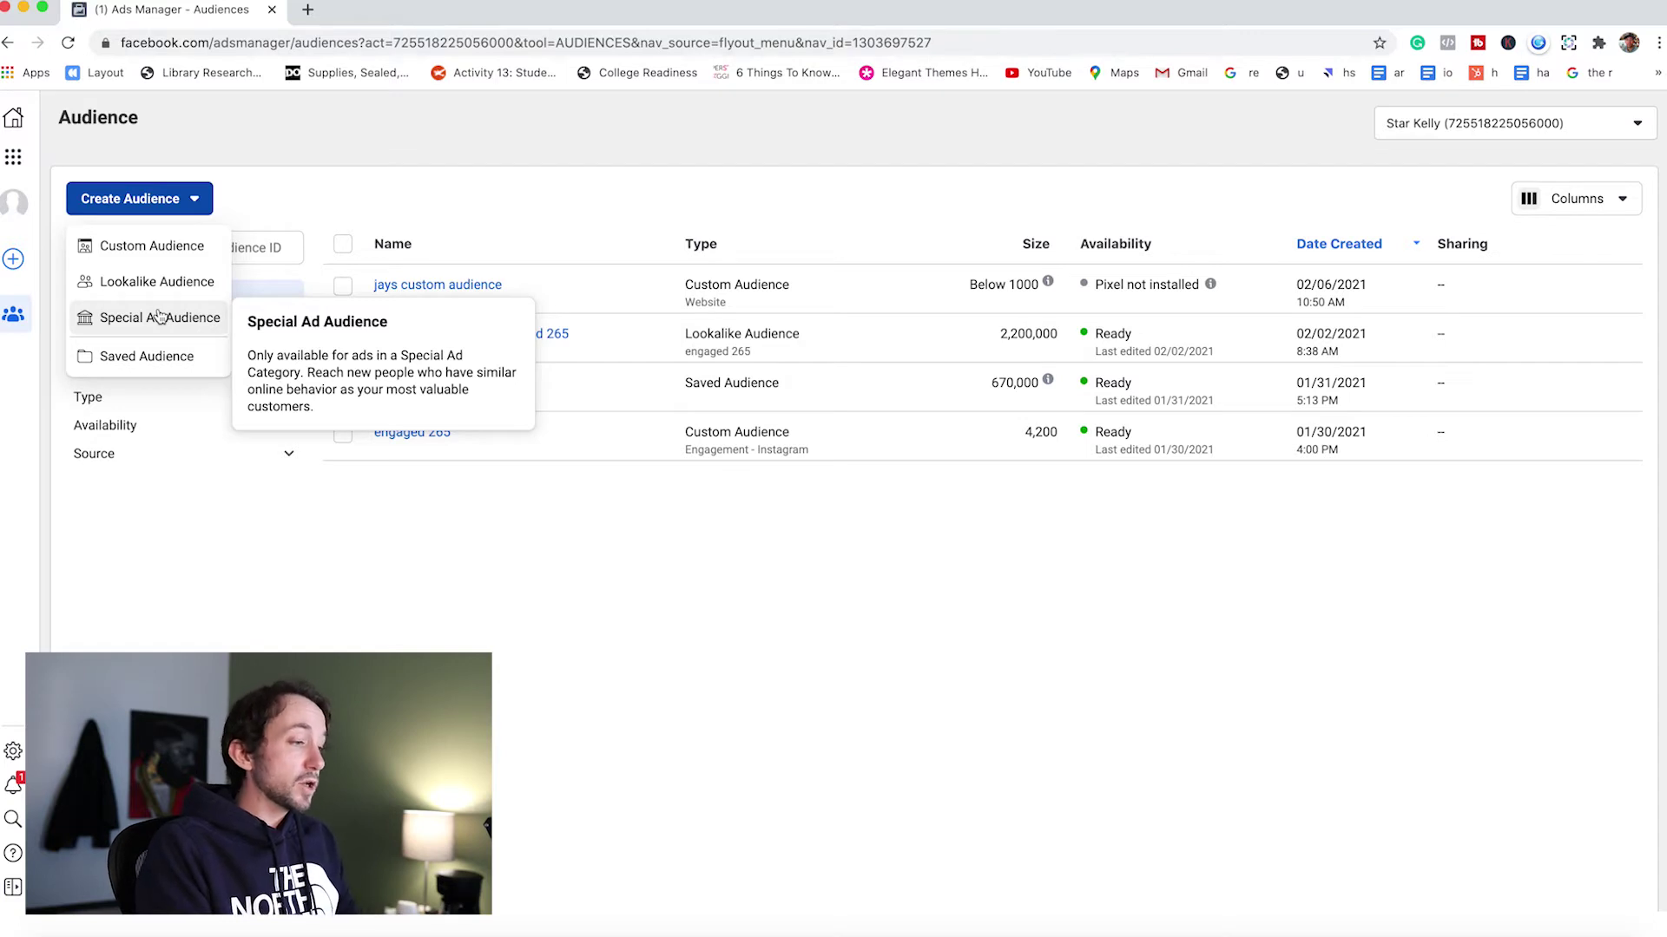
mouse_move(161, 249)
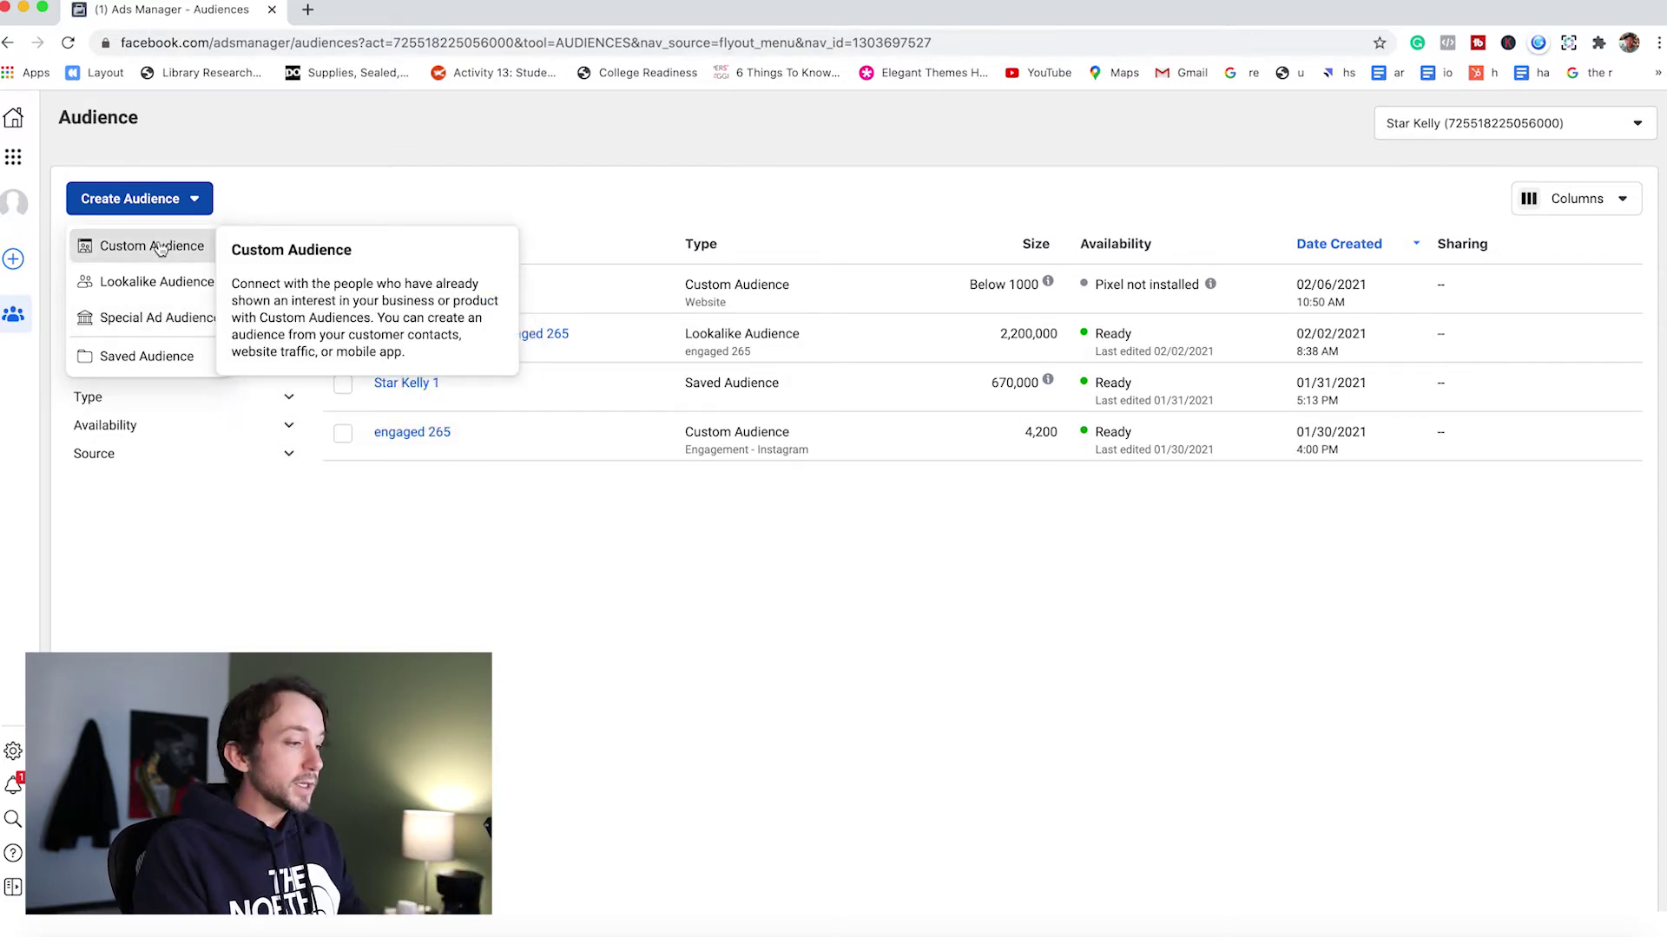
click(160, 249)
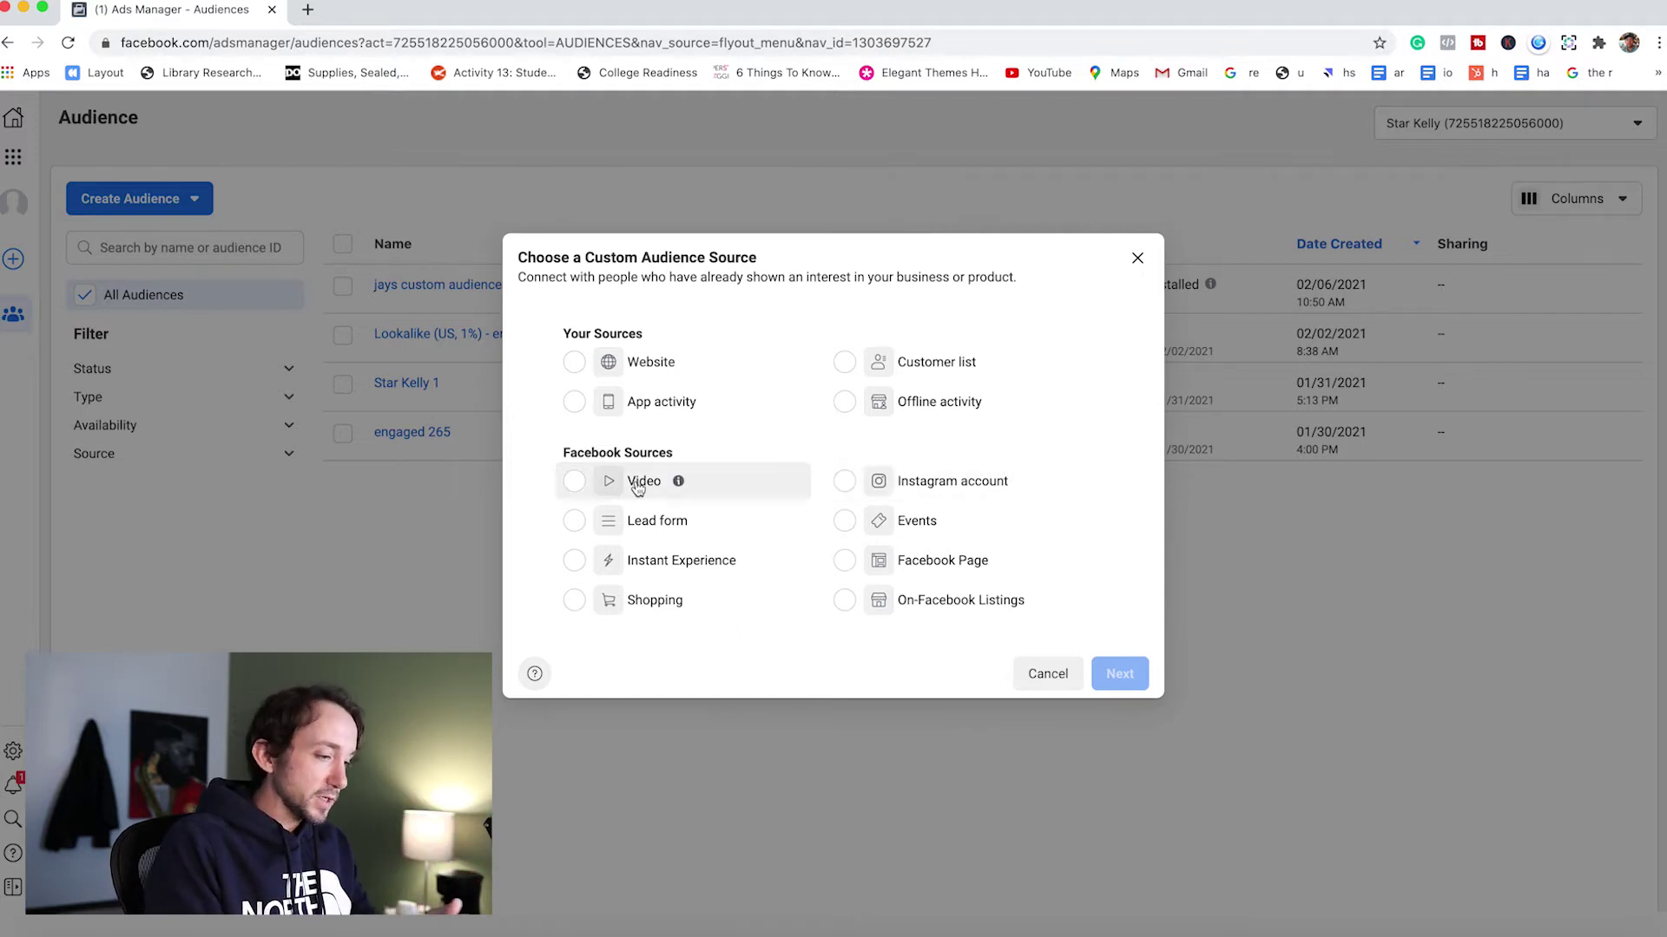
click(578, 365)
Step: Confirm Website as the source and continue to the website audience settings
mouse_move(693, 363)
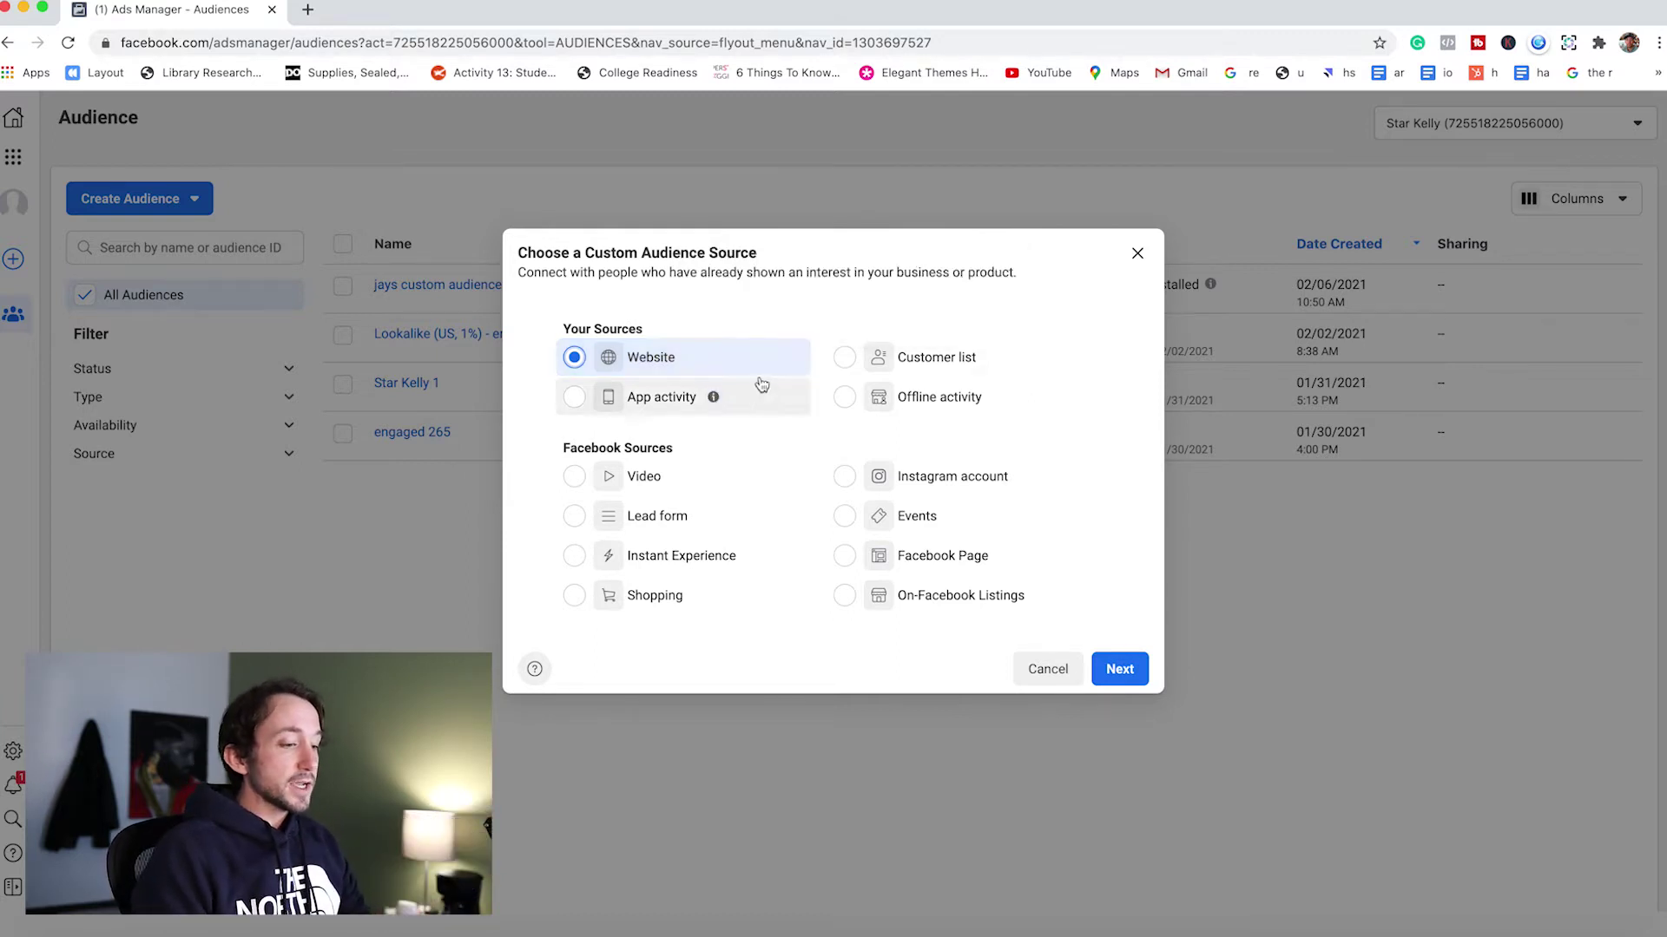
click(1119, 669)
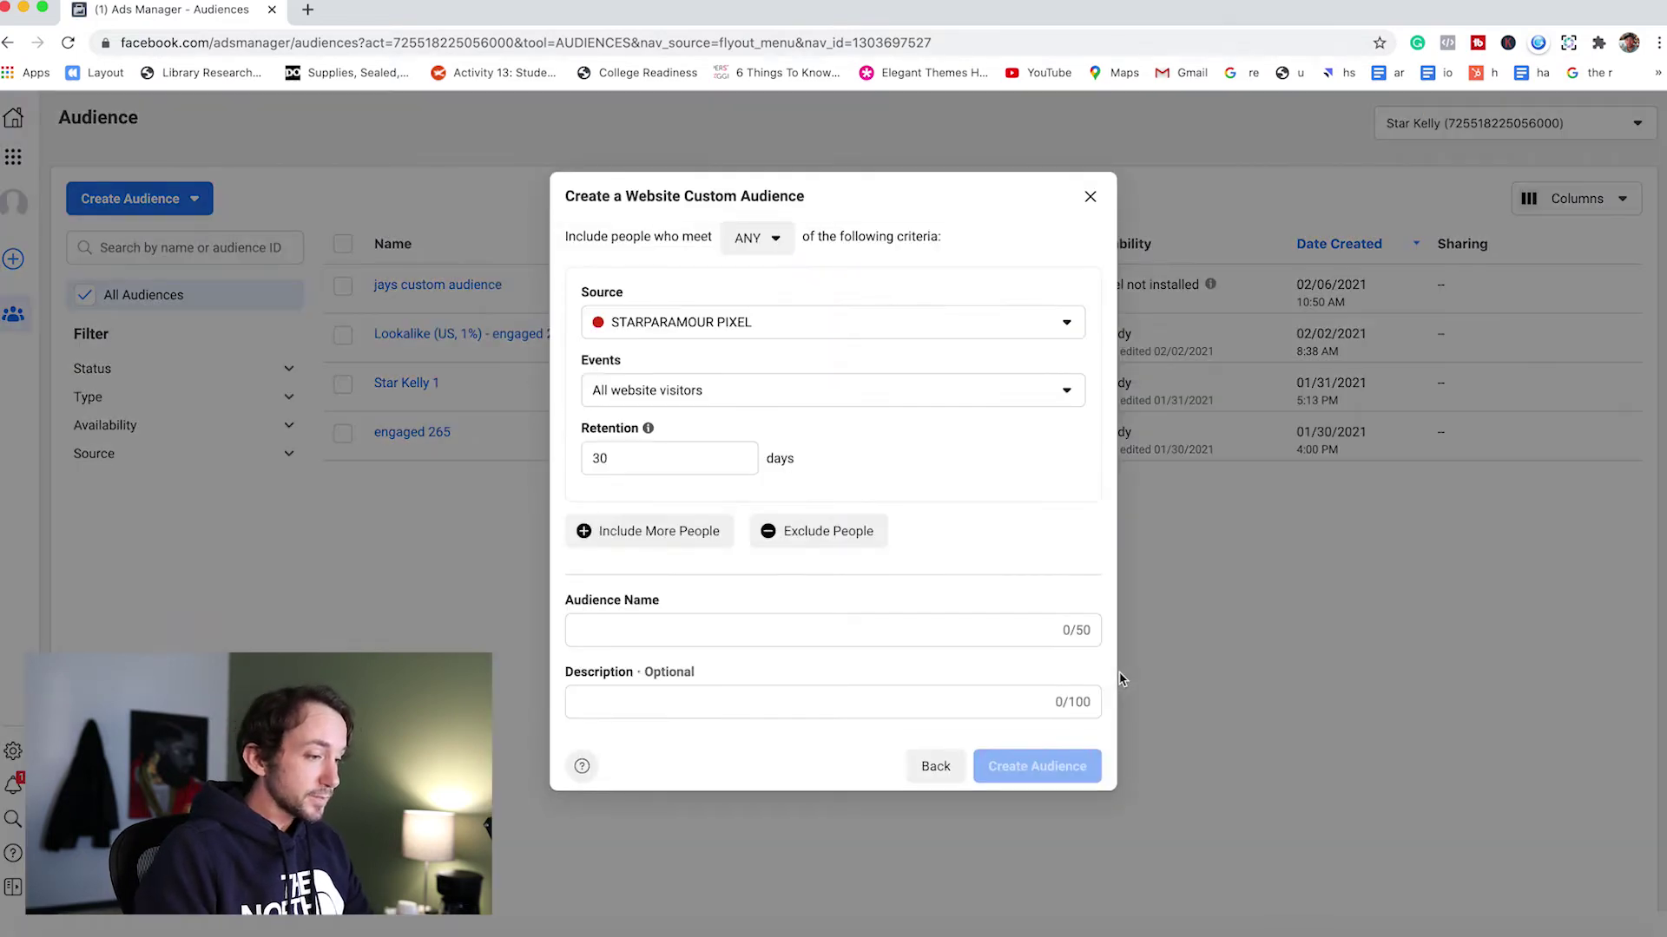
Step: Use STARPARAMOUR PIXEL, all website visitors and 30-day retention, naming it 'jays audience'
click(912, 327)
click(912, 327)
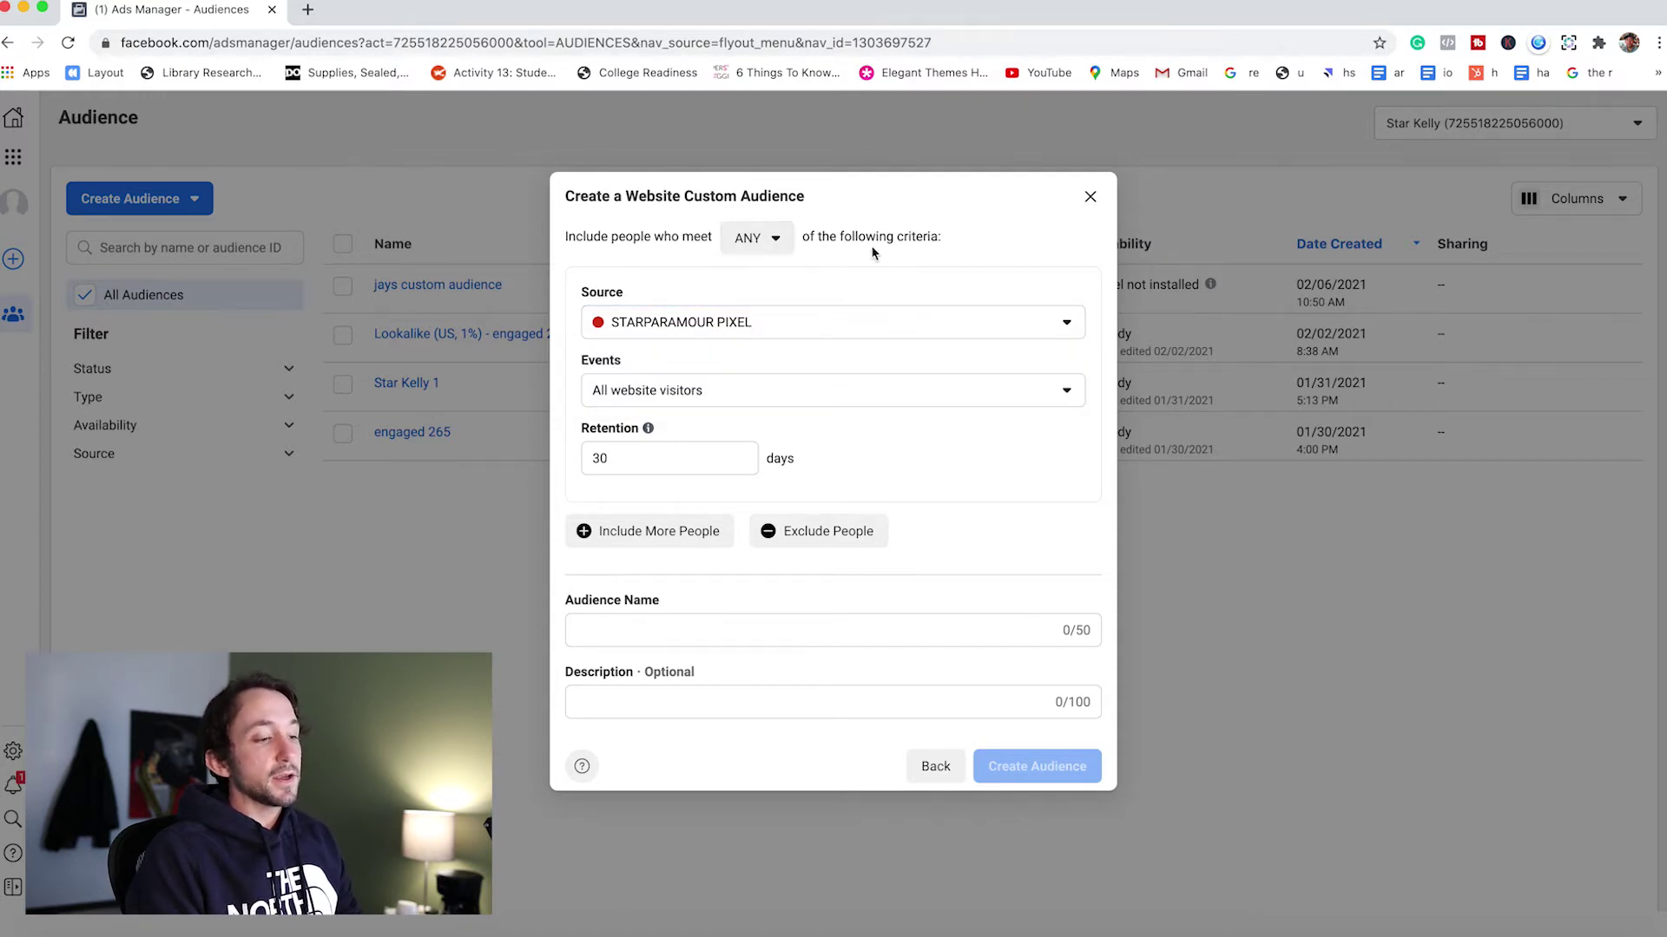
click(709, 391)
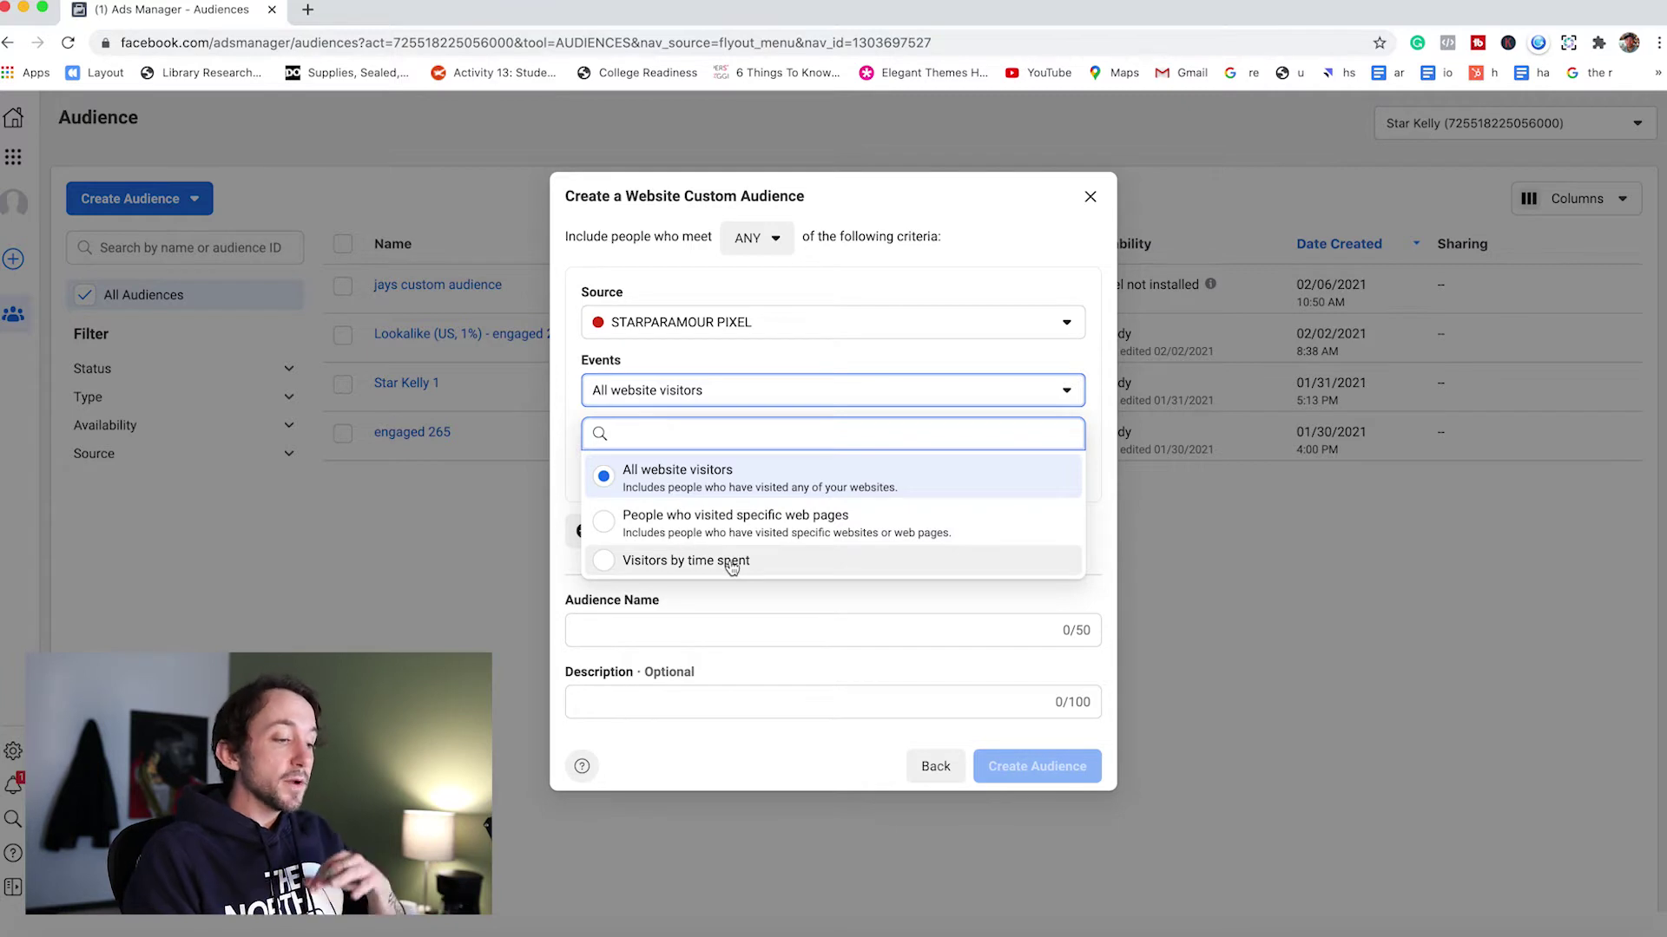
click(714, 477)
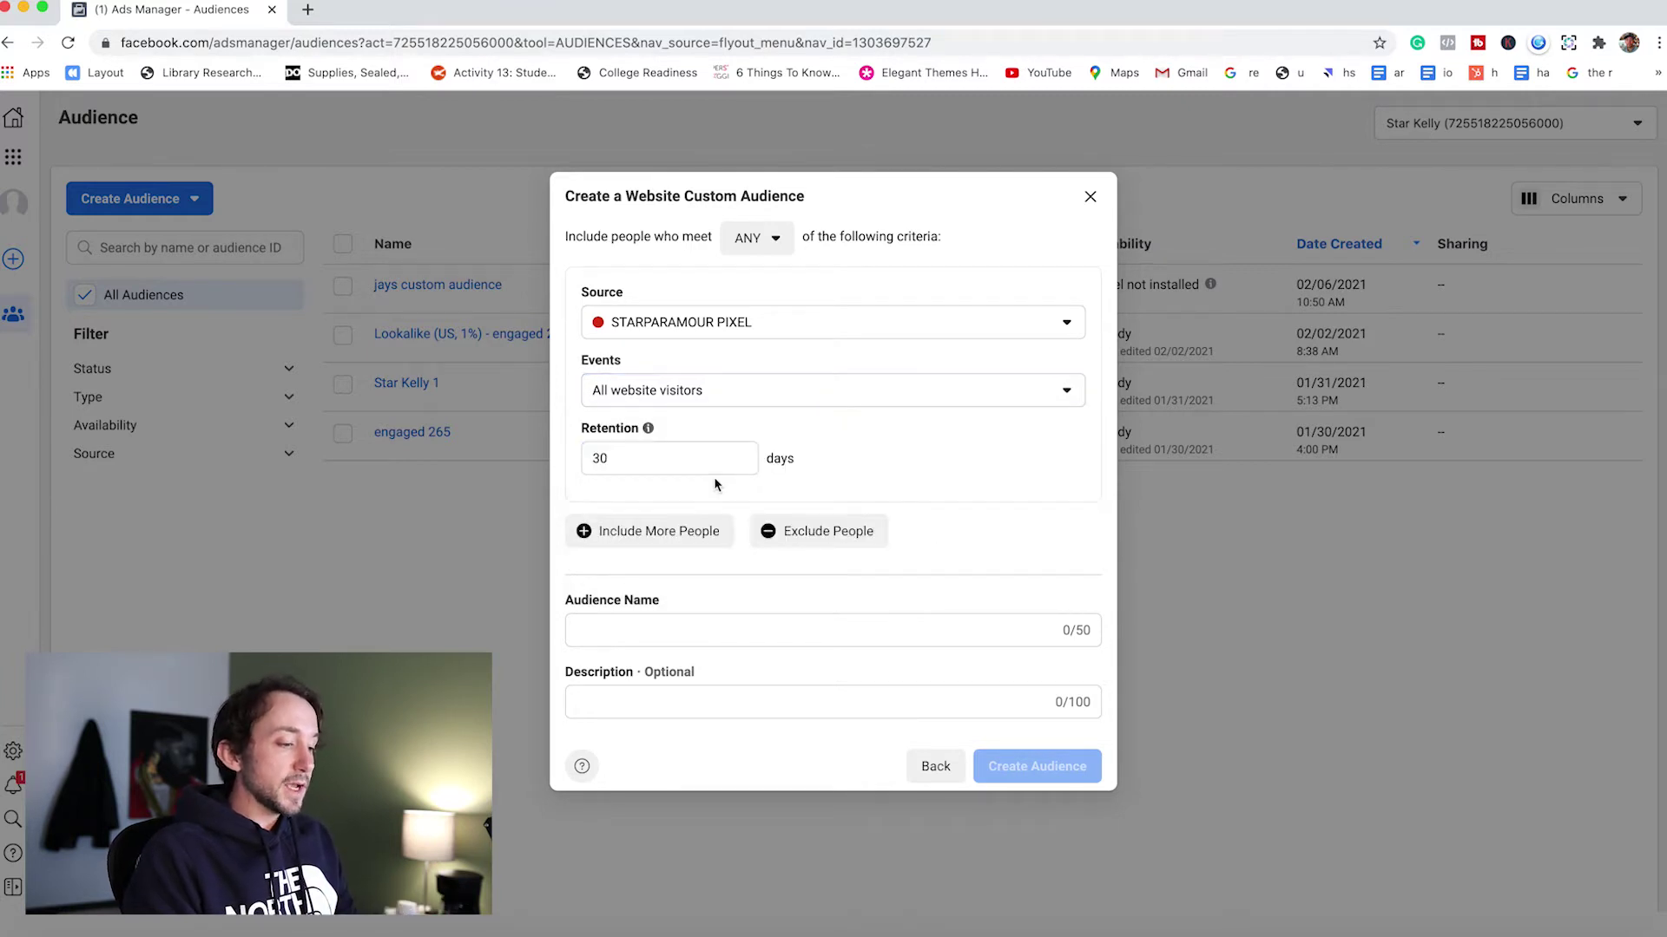
click(711, 468)
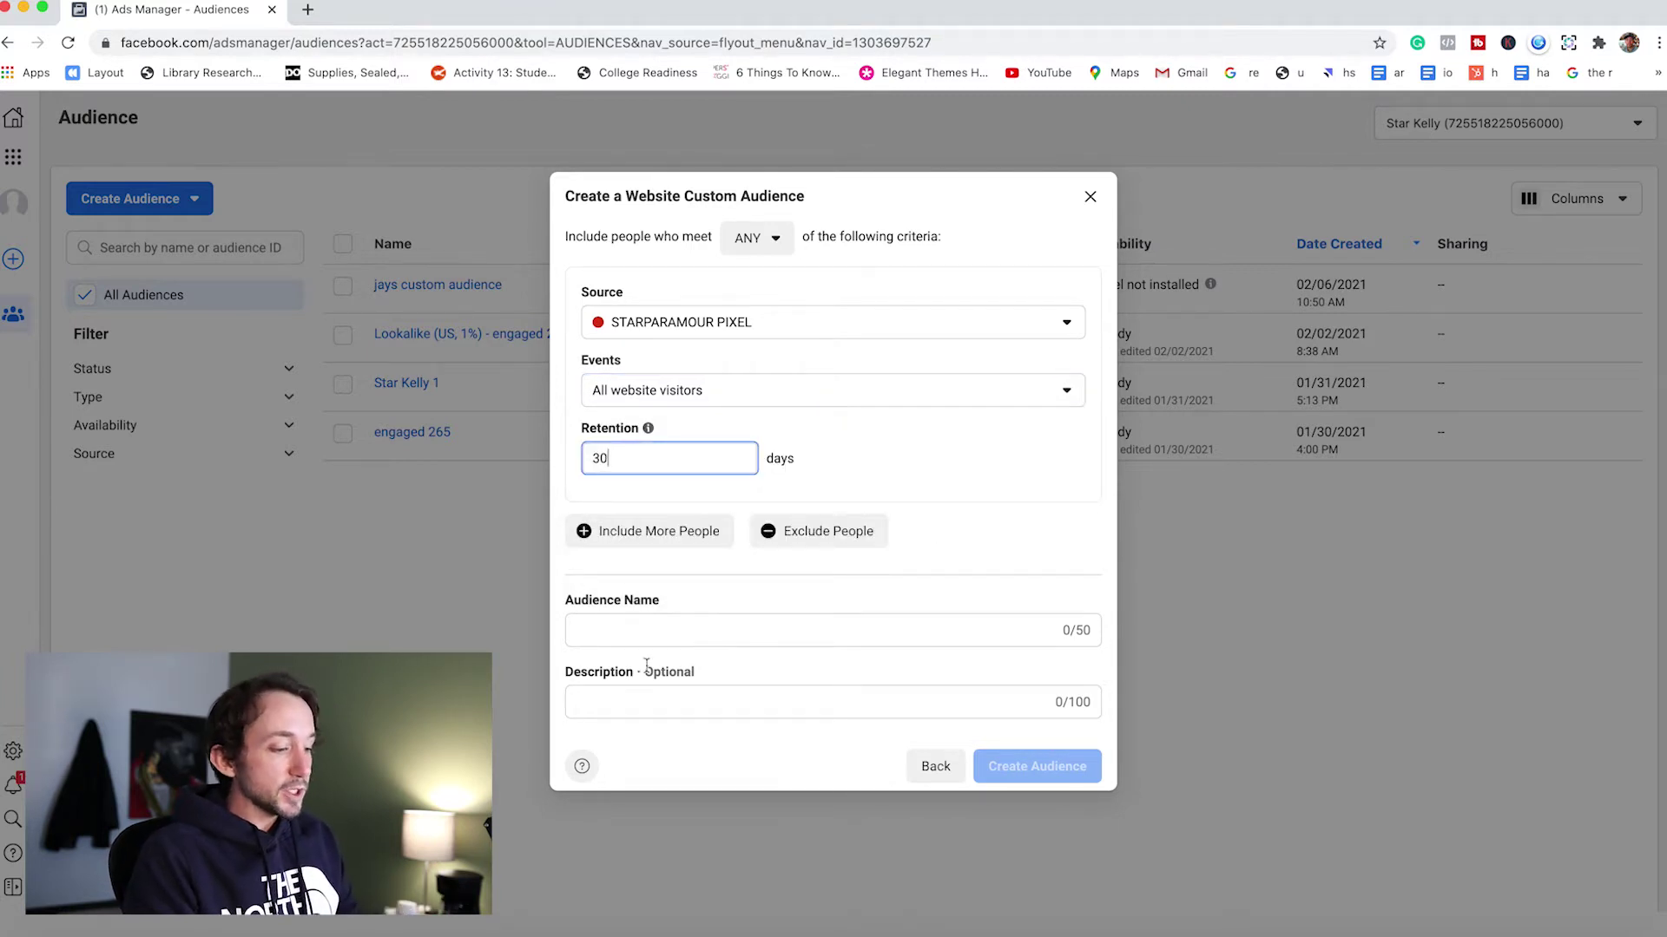
click(707, 626)
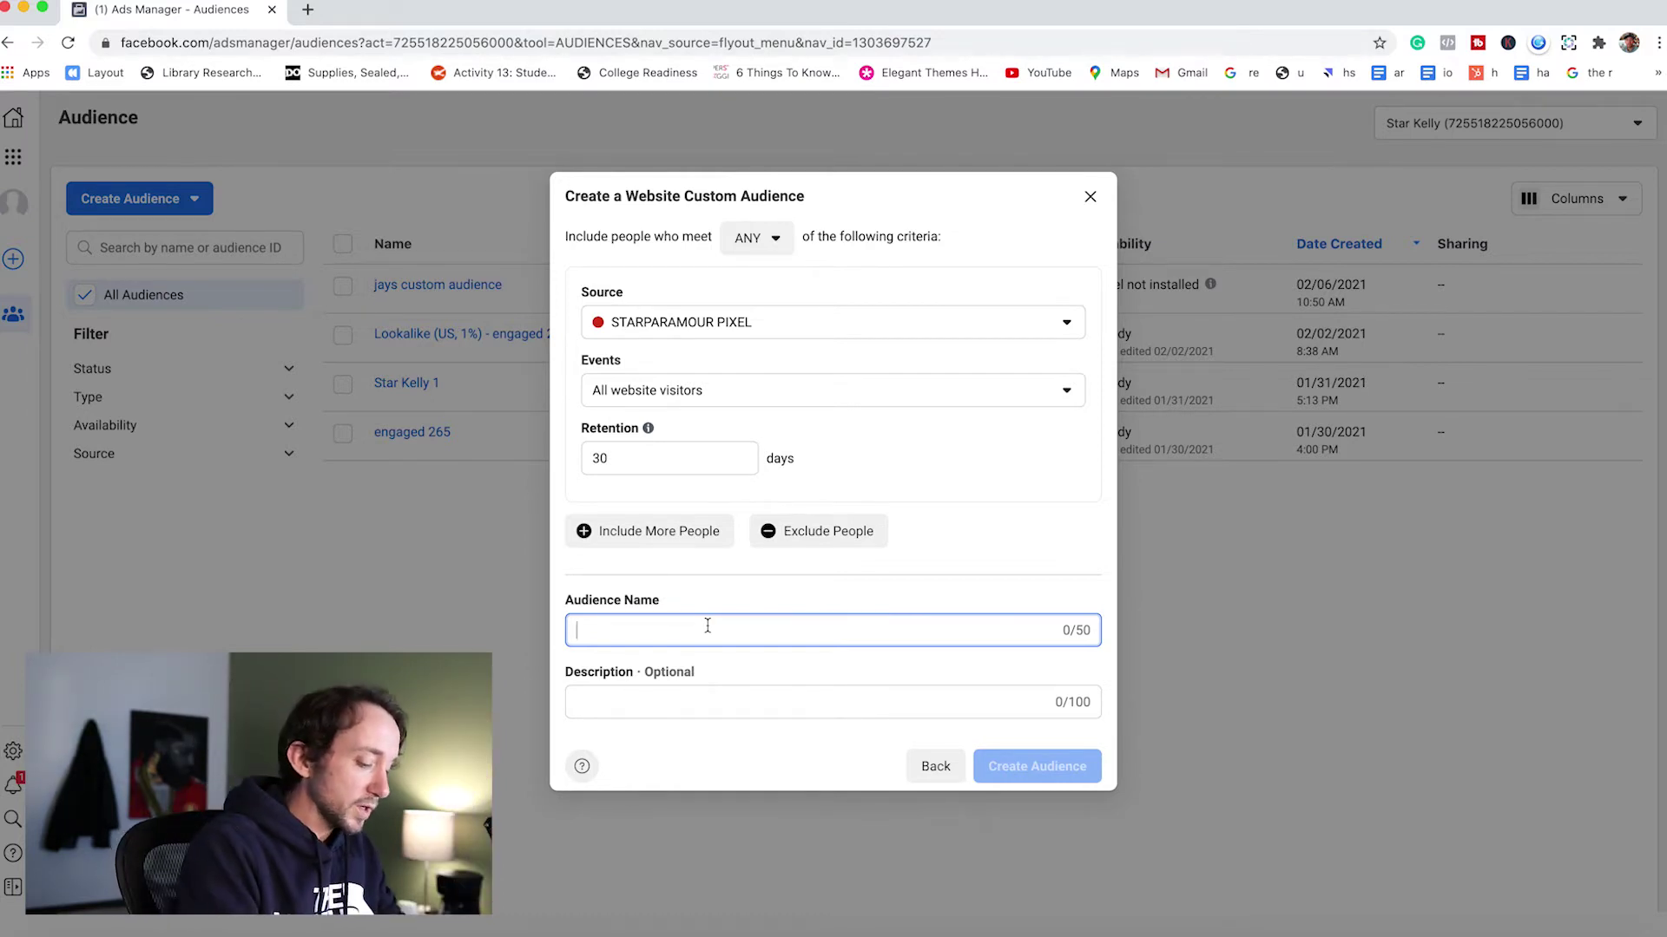
text(jays audience)
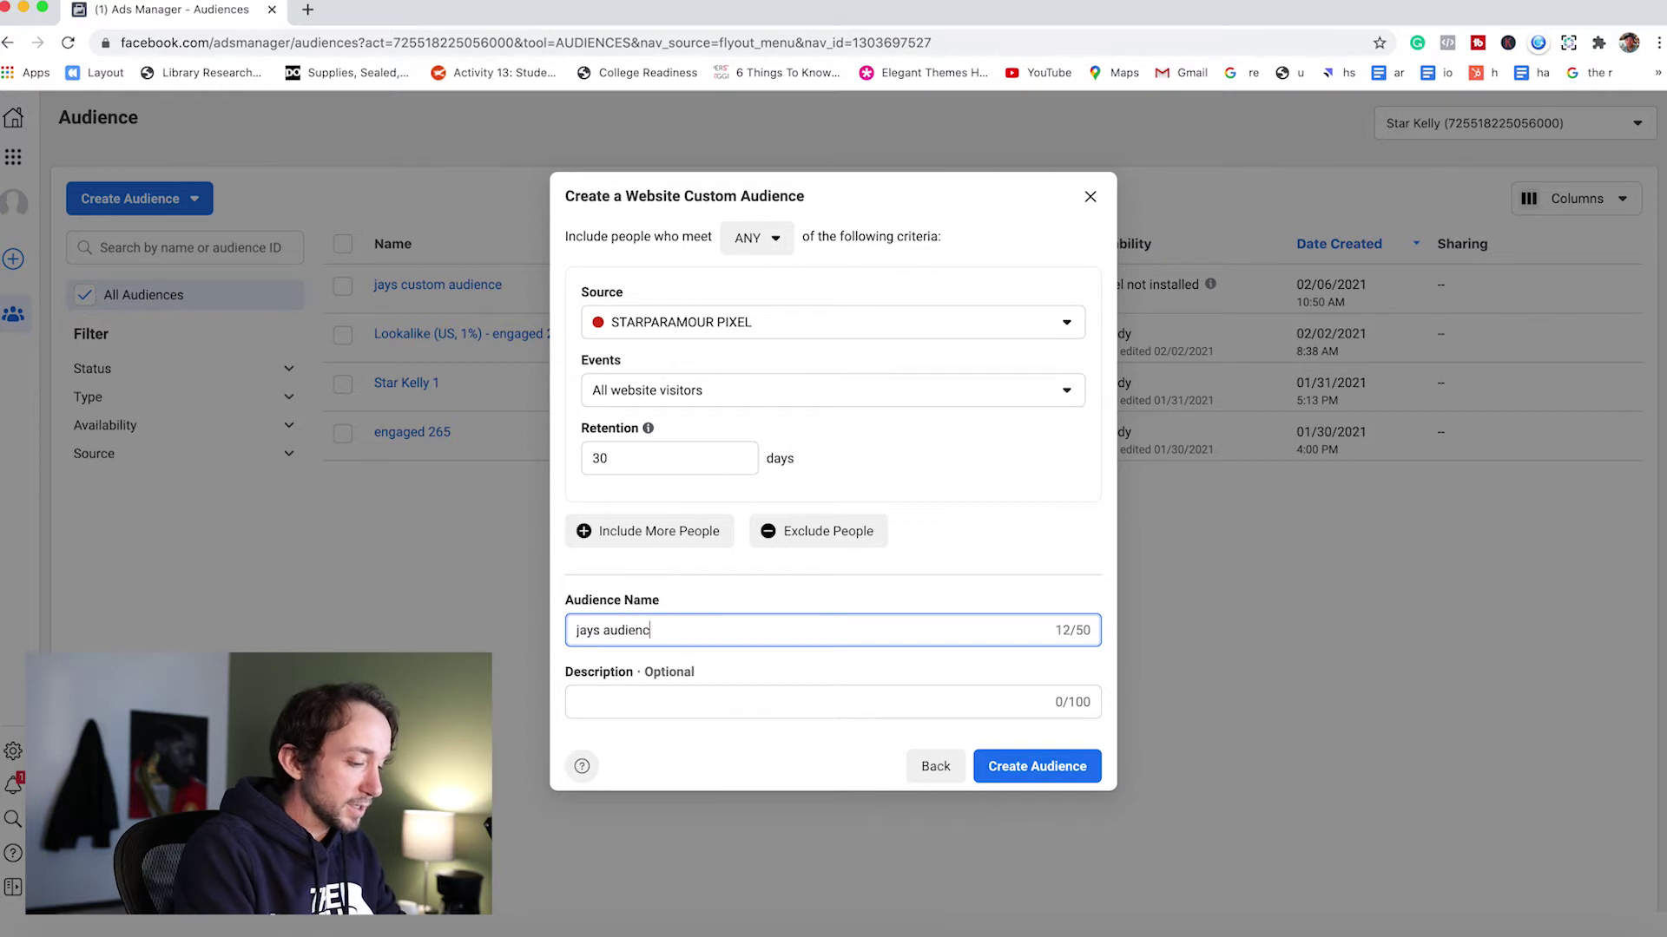
Step: Create 'jays audience' and dismiss the confirmation to return to the Audiences list
click(1025, 772)
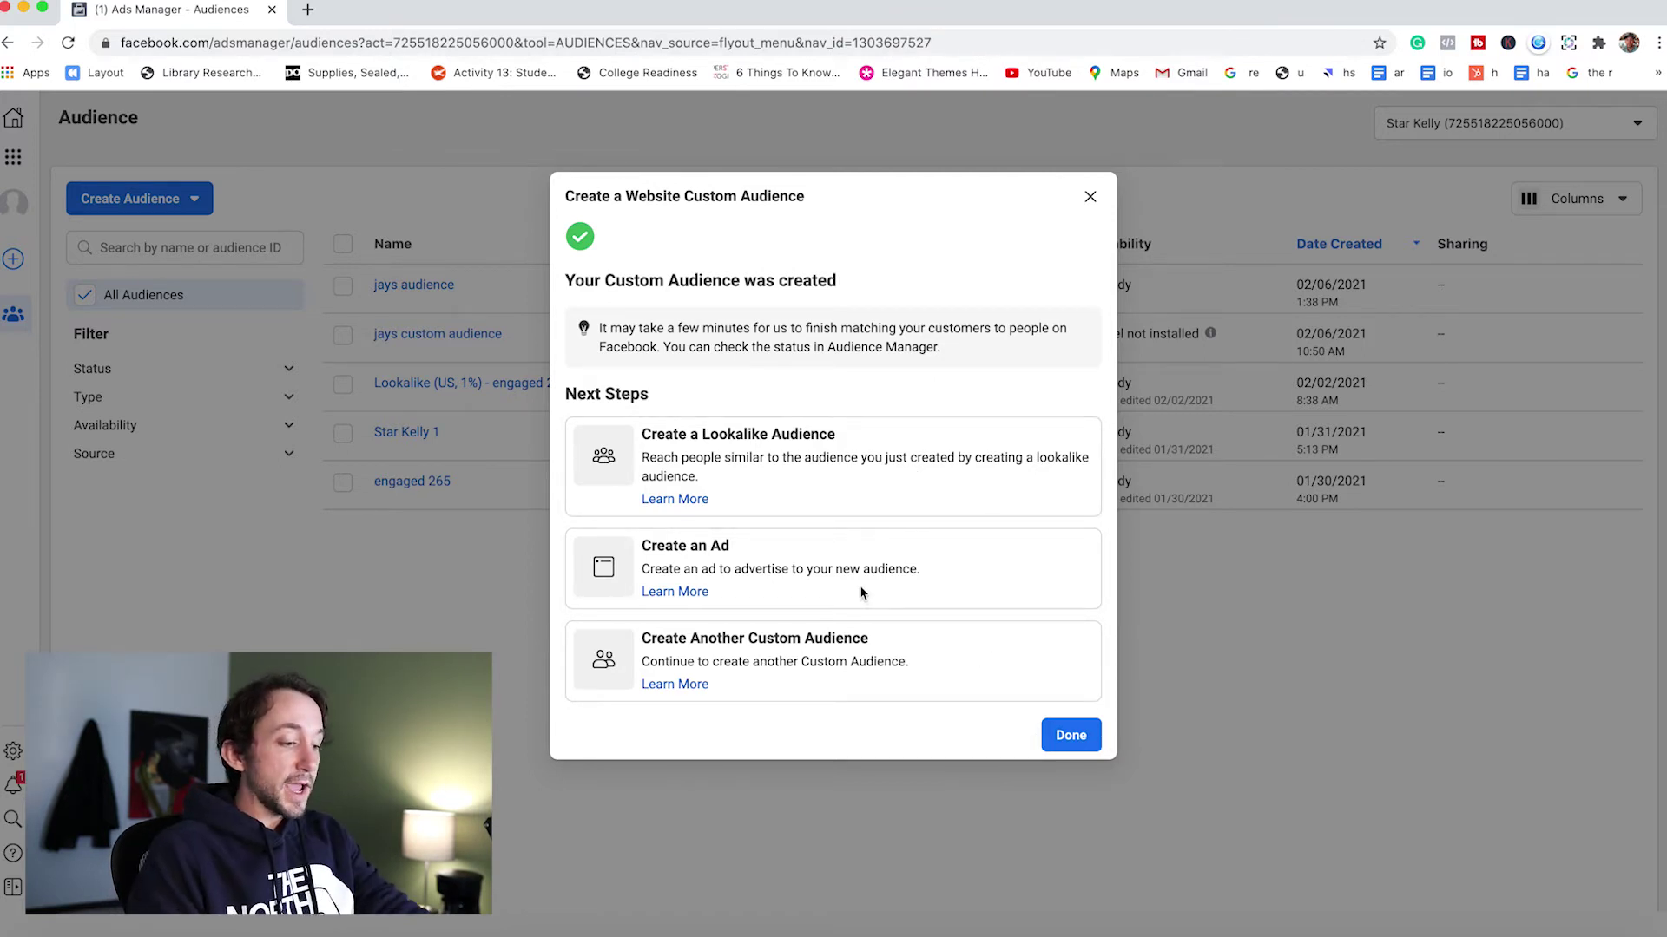
click(1061, 736)
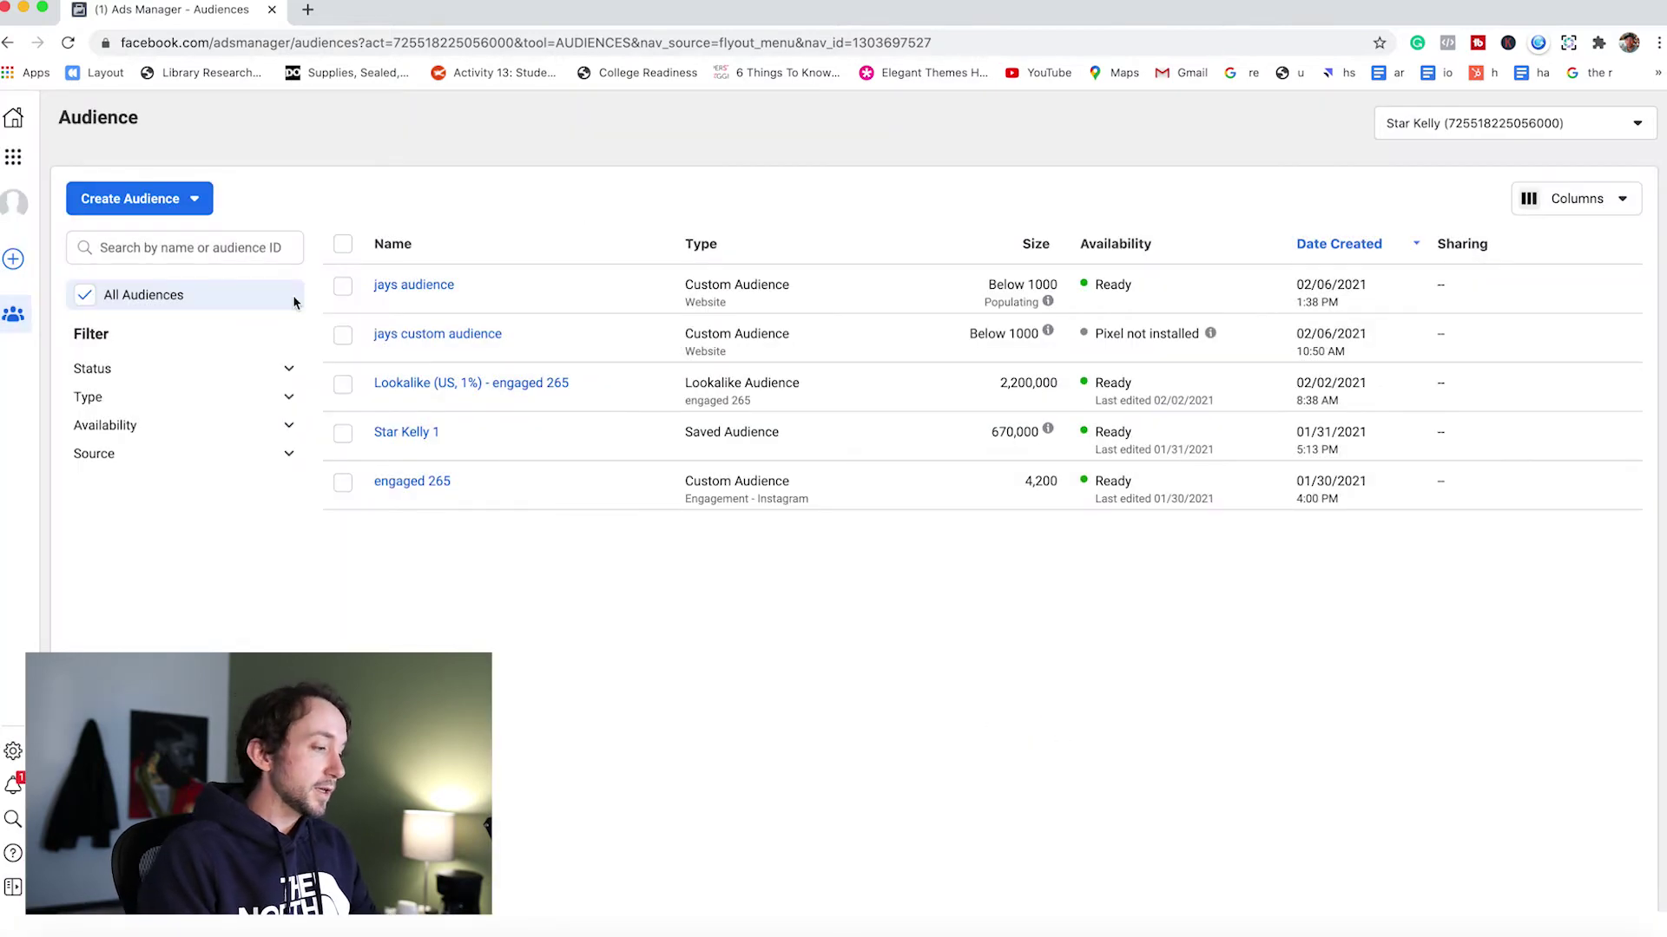
Step: From the campaigns overview, create a new campaign with the Conversions objective
click(13, 156)
click(121, 221)
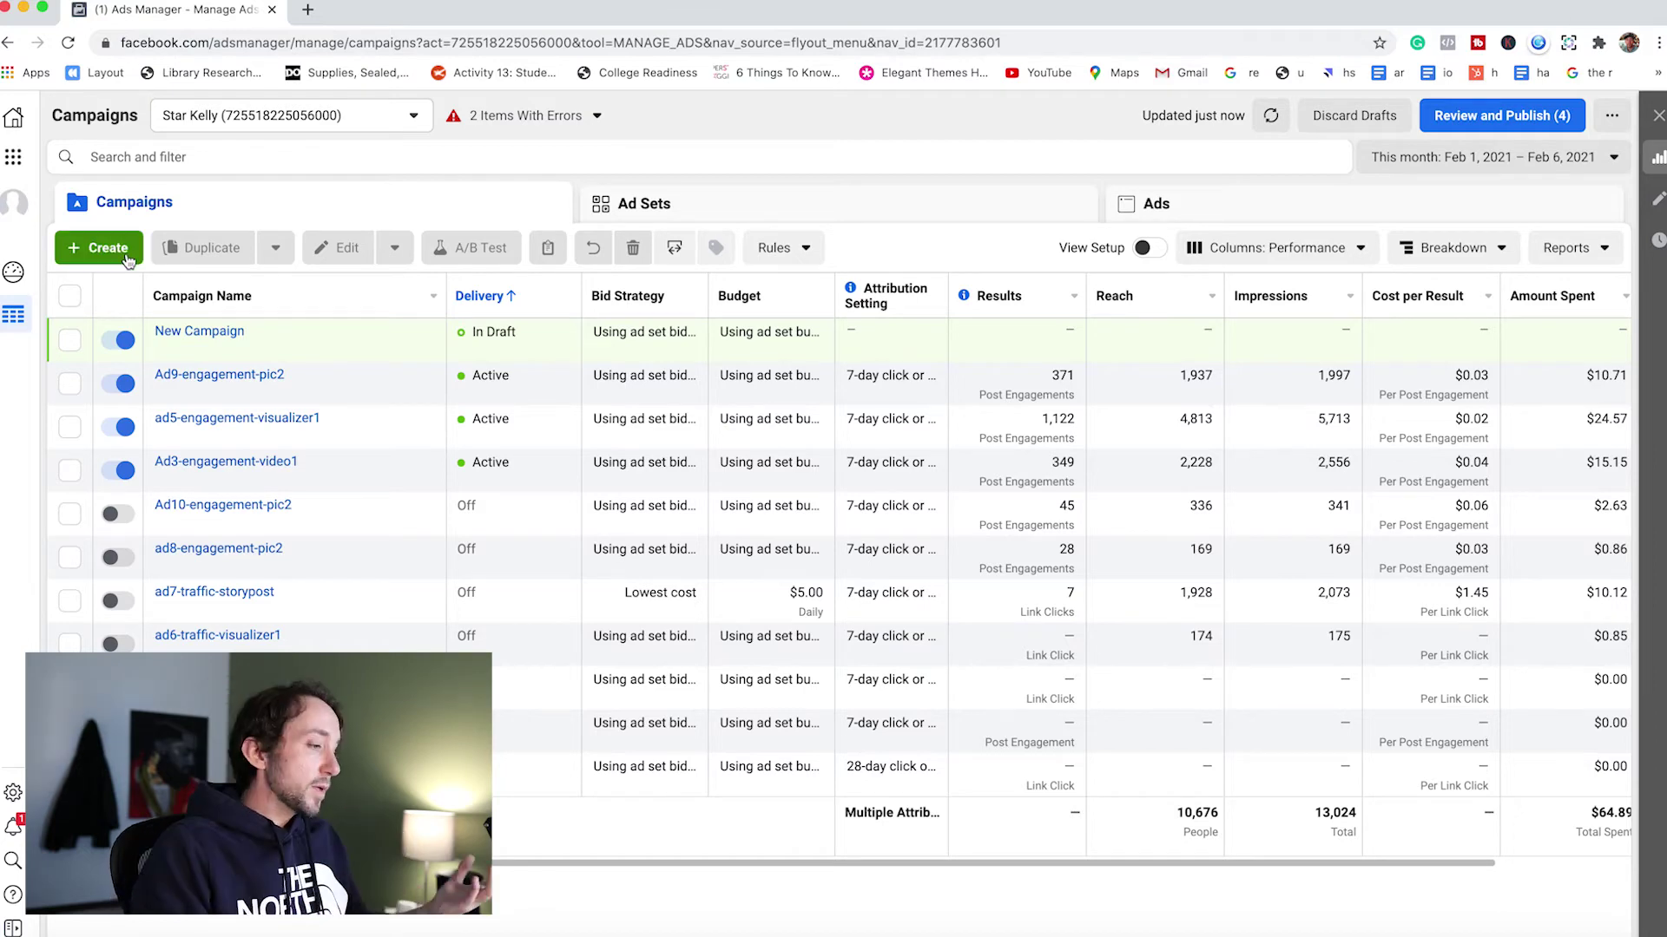
click(103, 247)
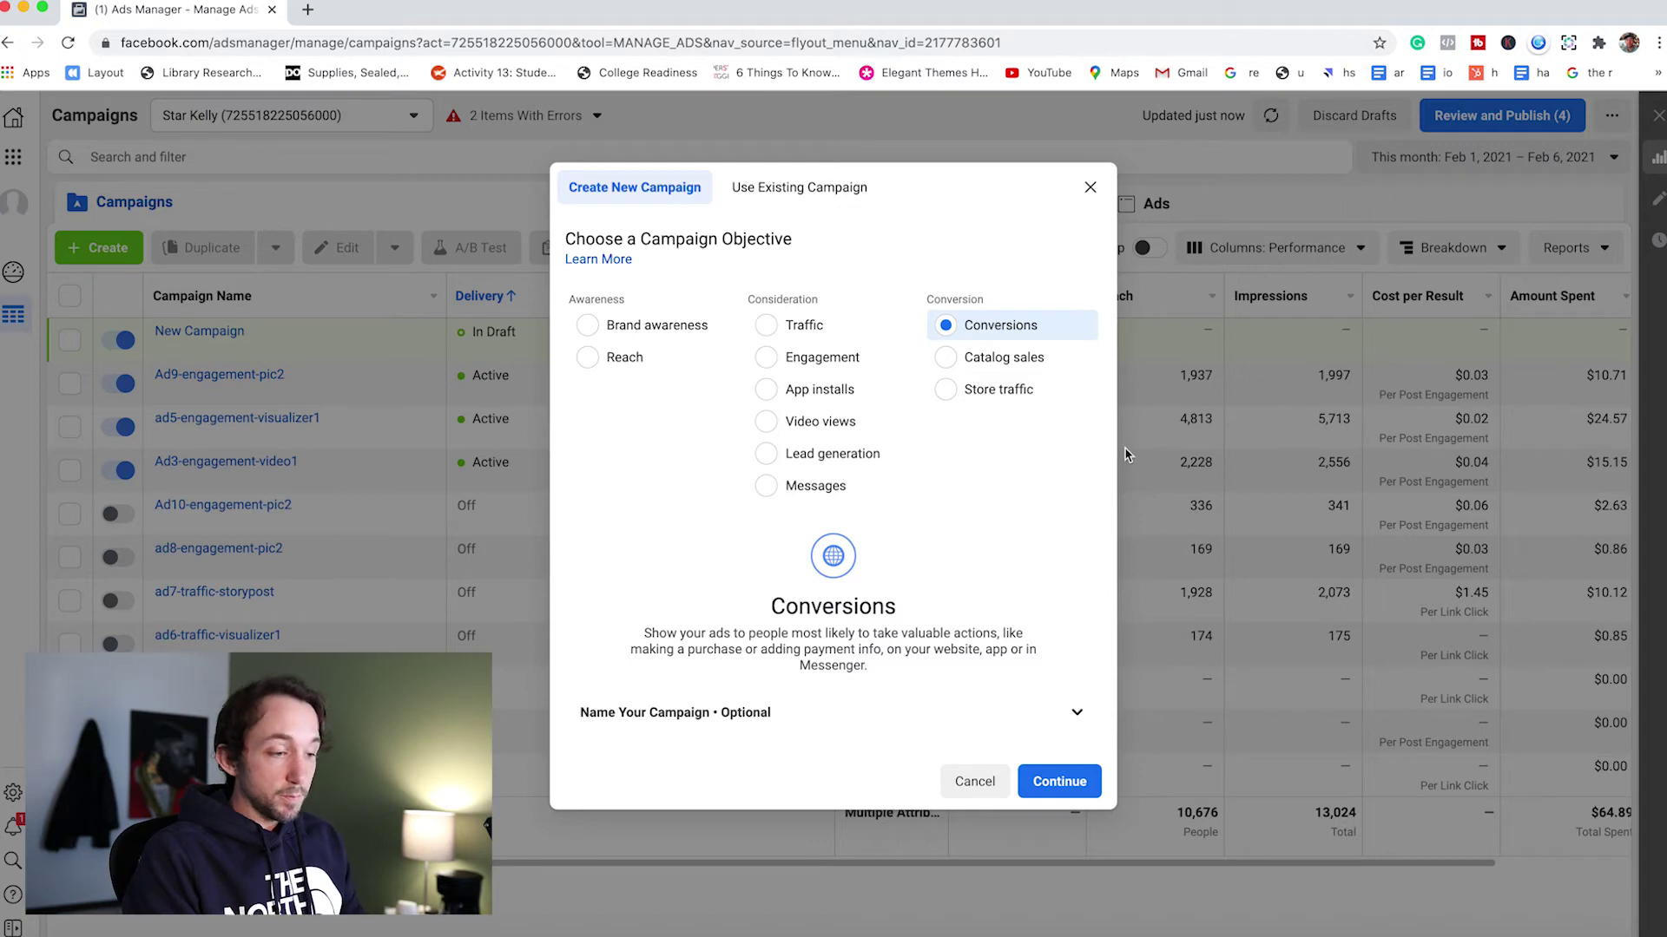
click(1045, 783)
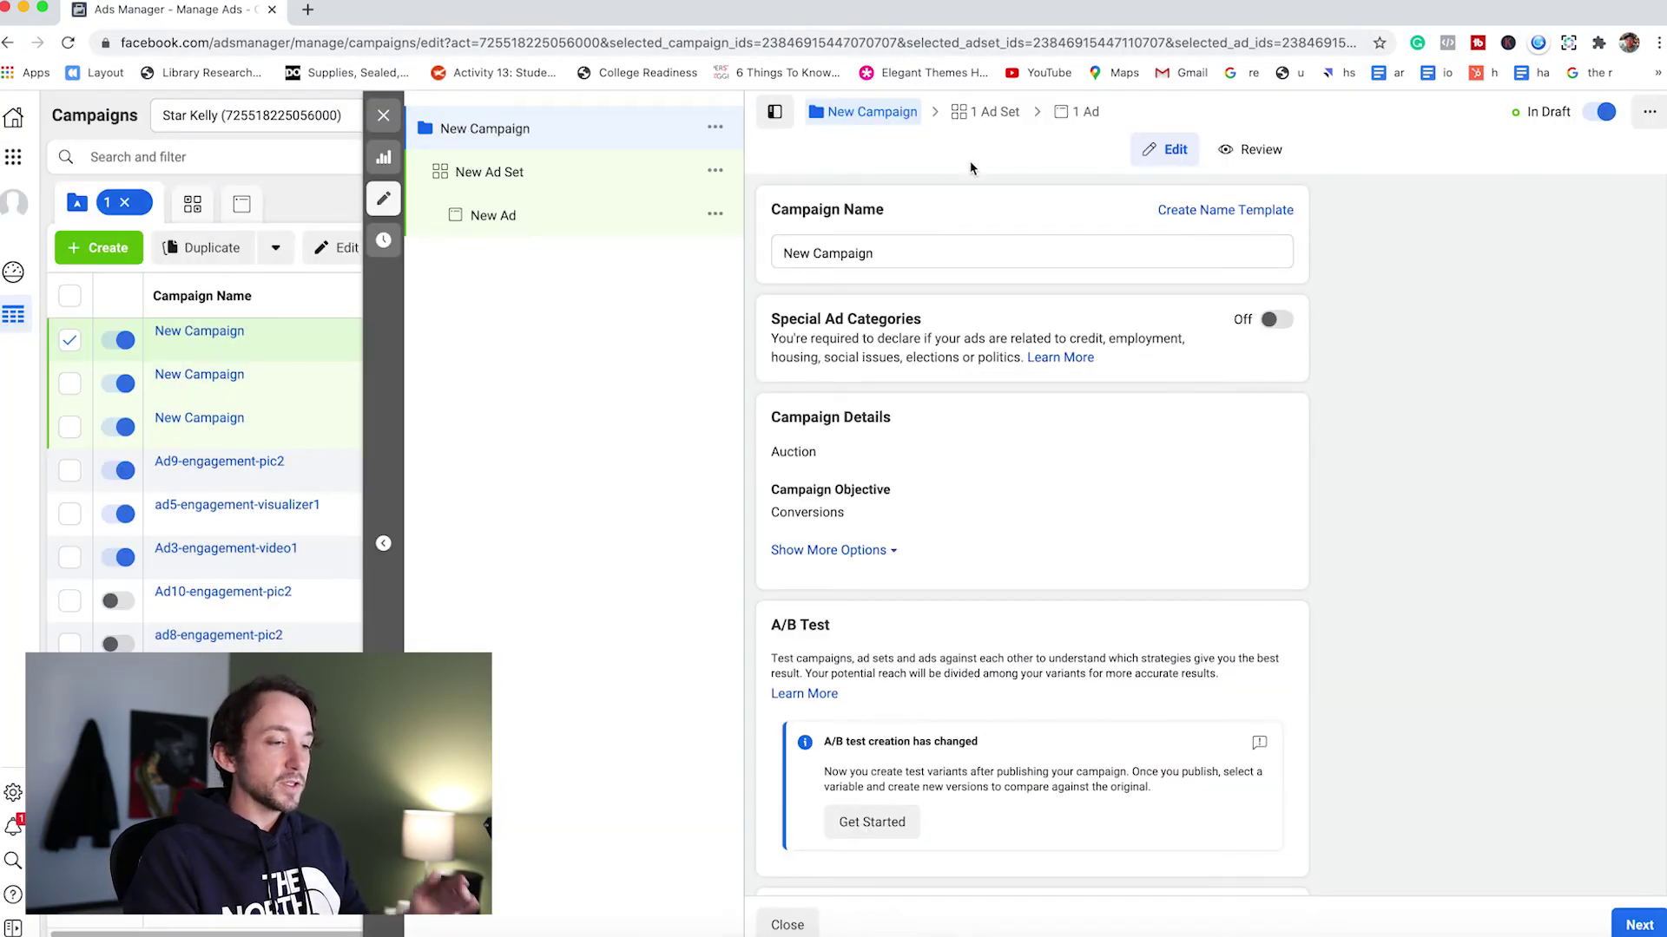
Step: Add custom audience 'jays audience' to the draft ad set's targeting, then close the editor
click(987, 113)
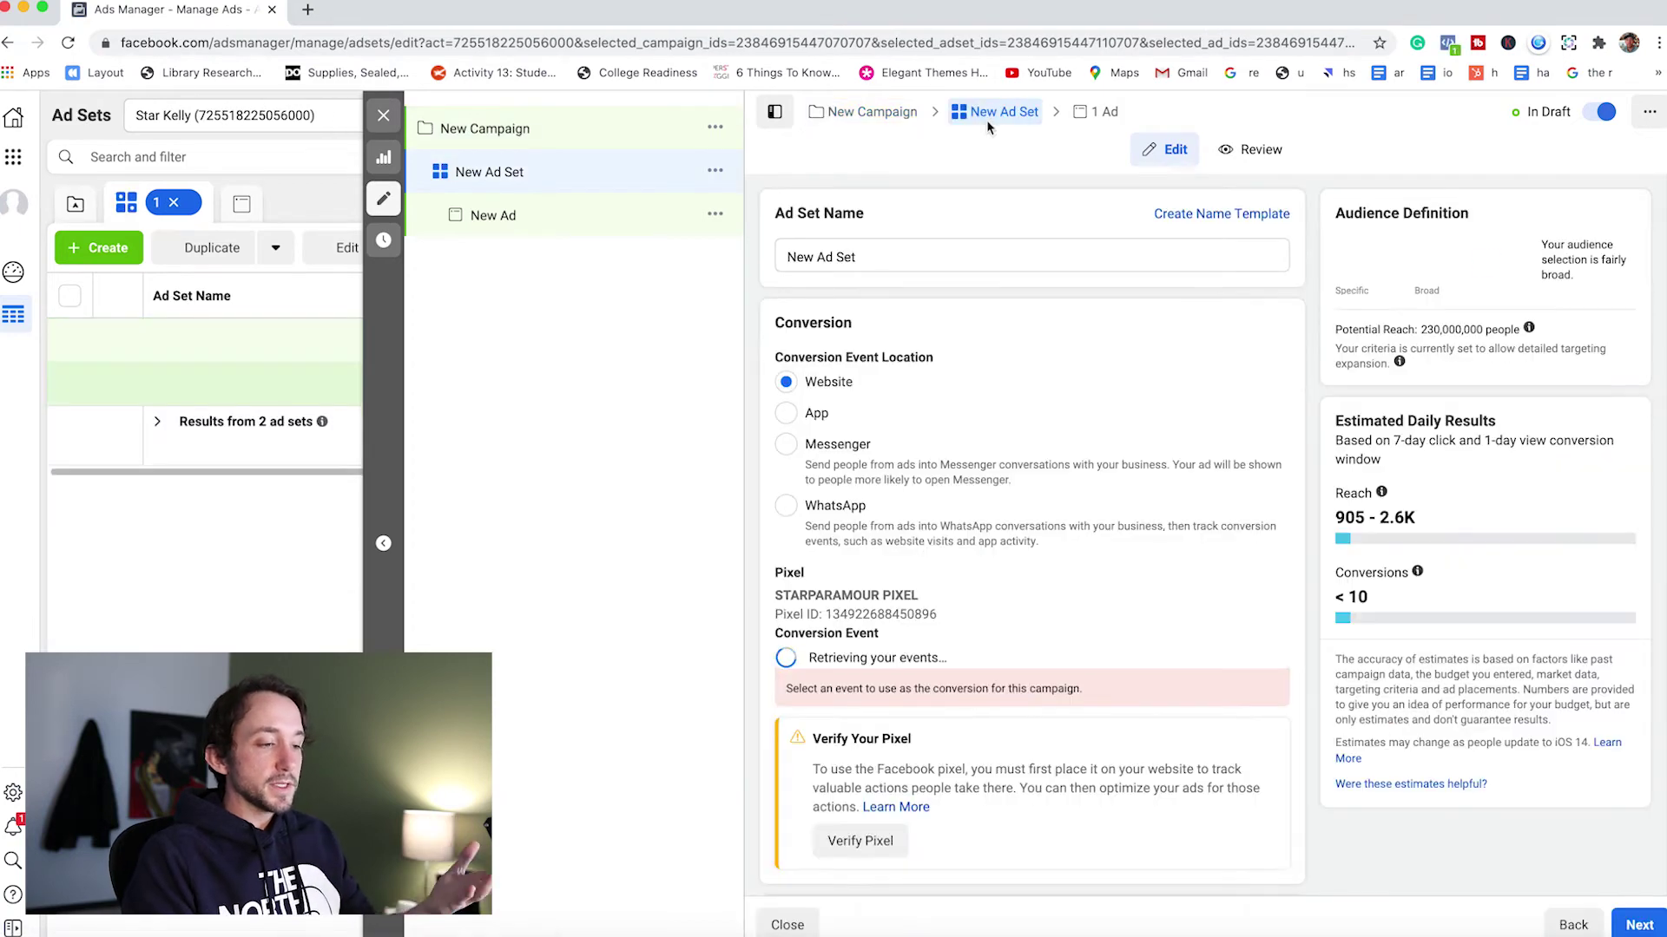
mouse_move(1529, 328)
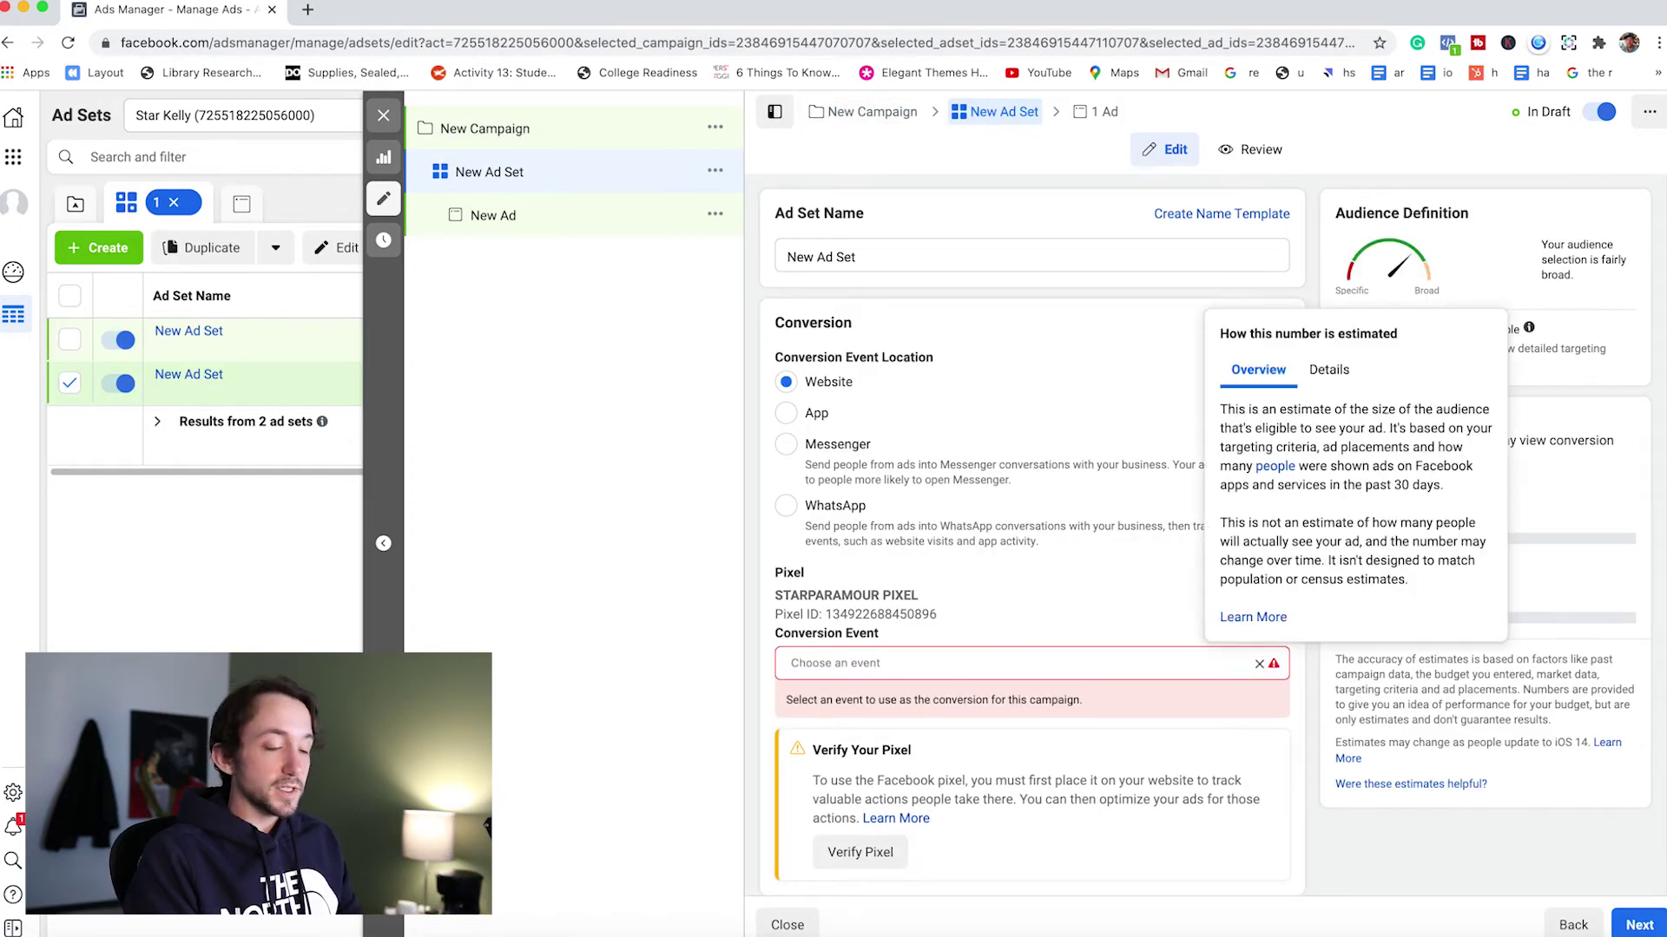
scroll(1033, 534, down, 9)
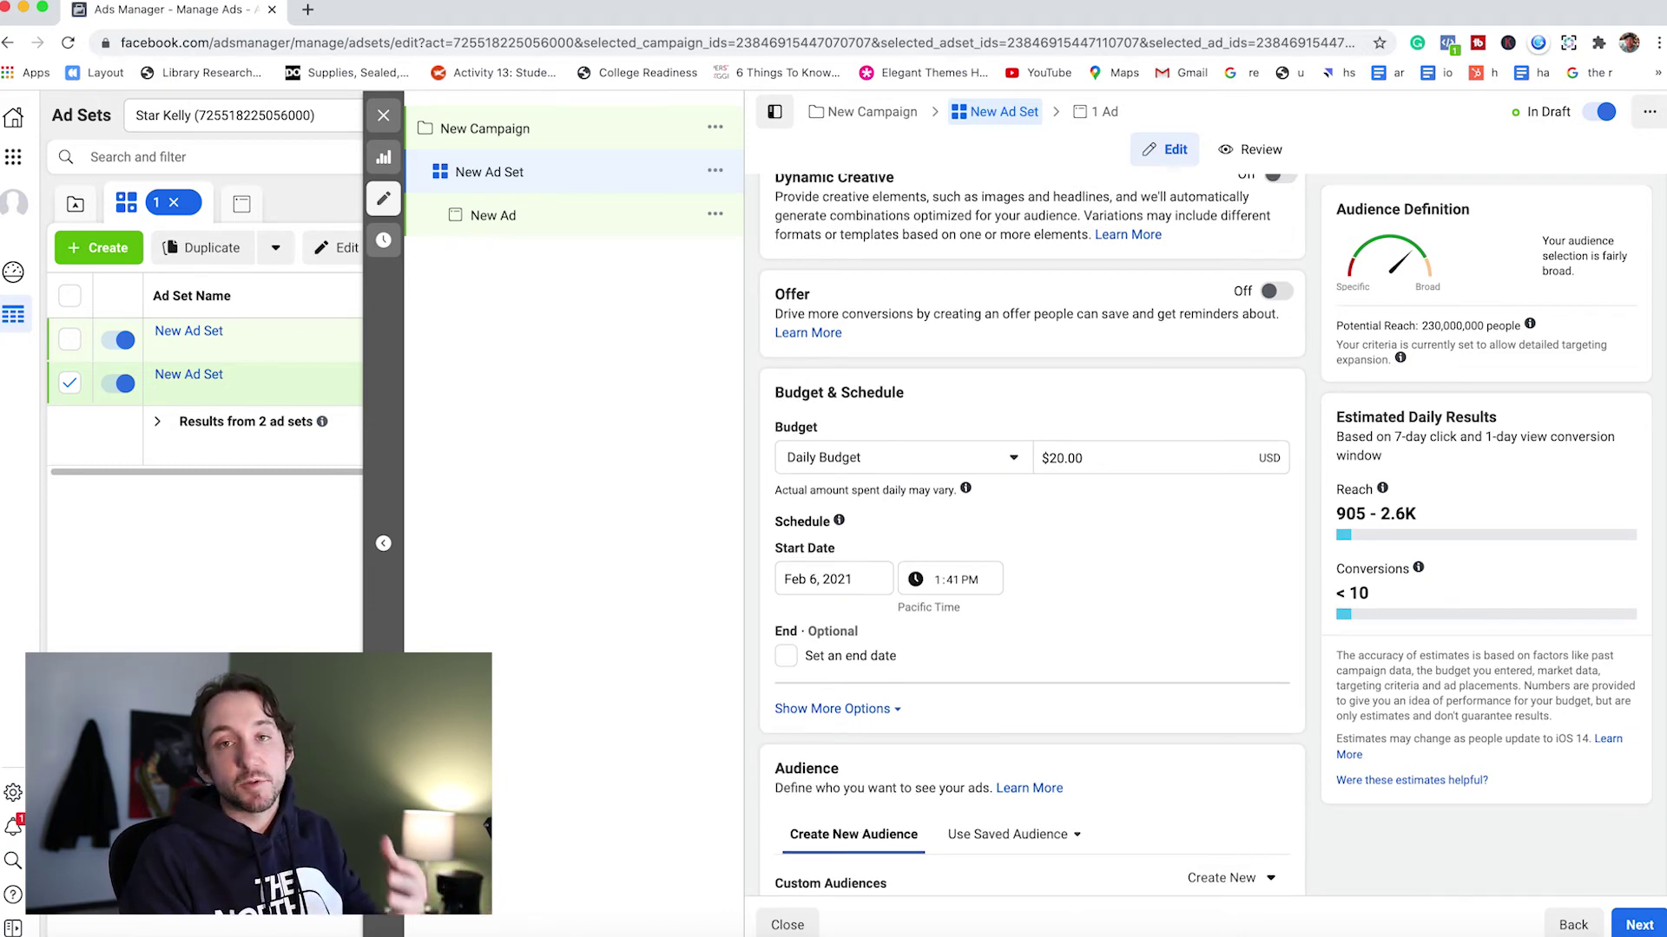
scroll(1033, 534, down, 6)
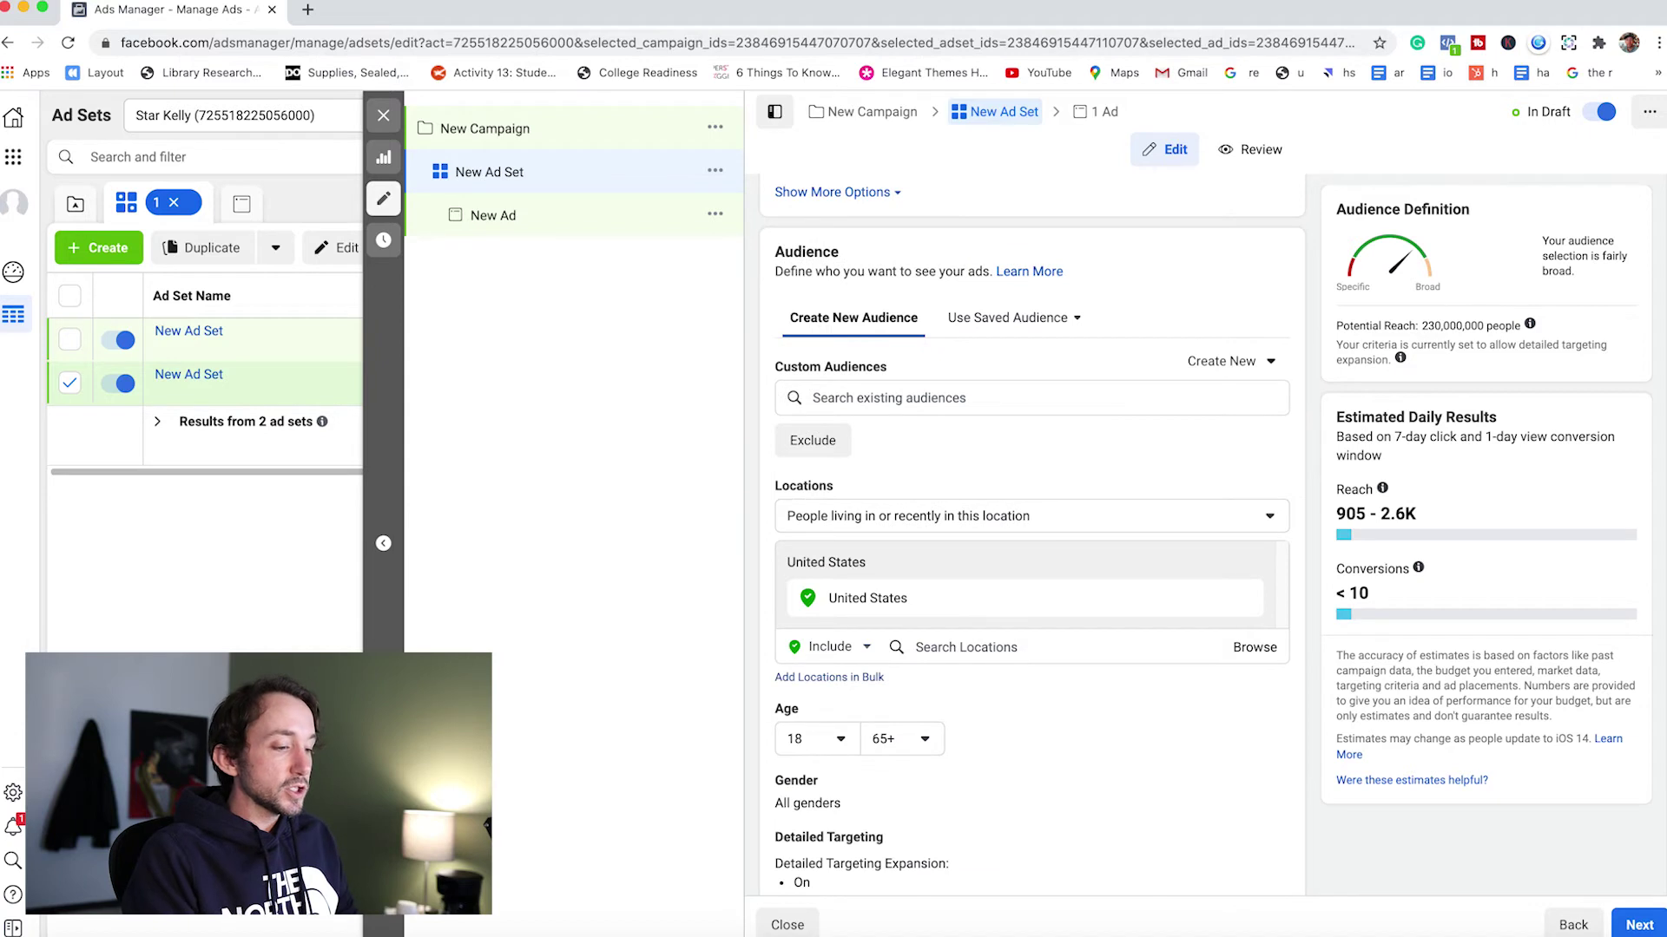
click(1058, 406)
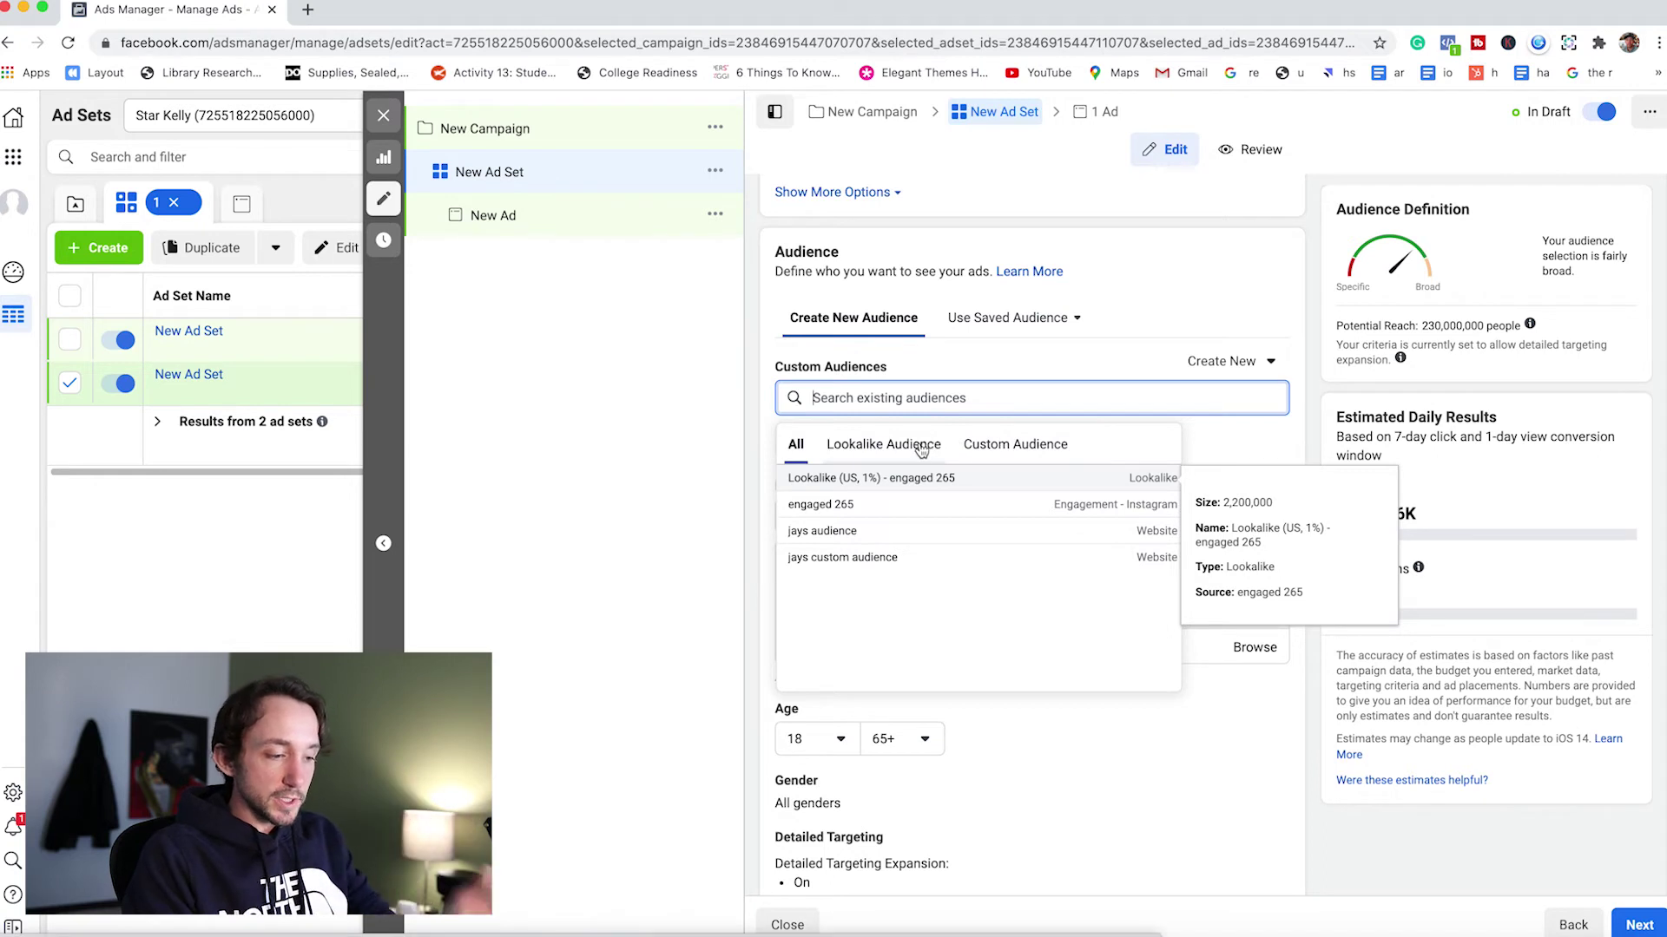
click(992, 445)
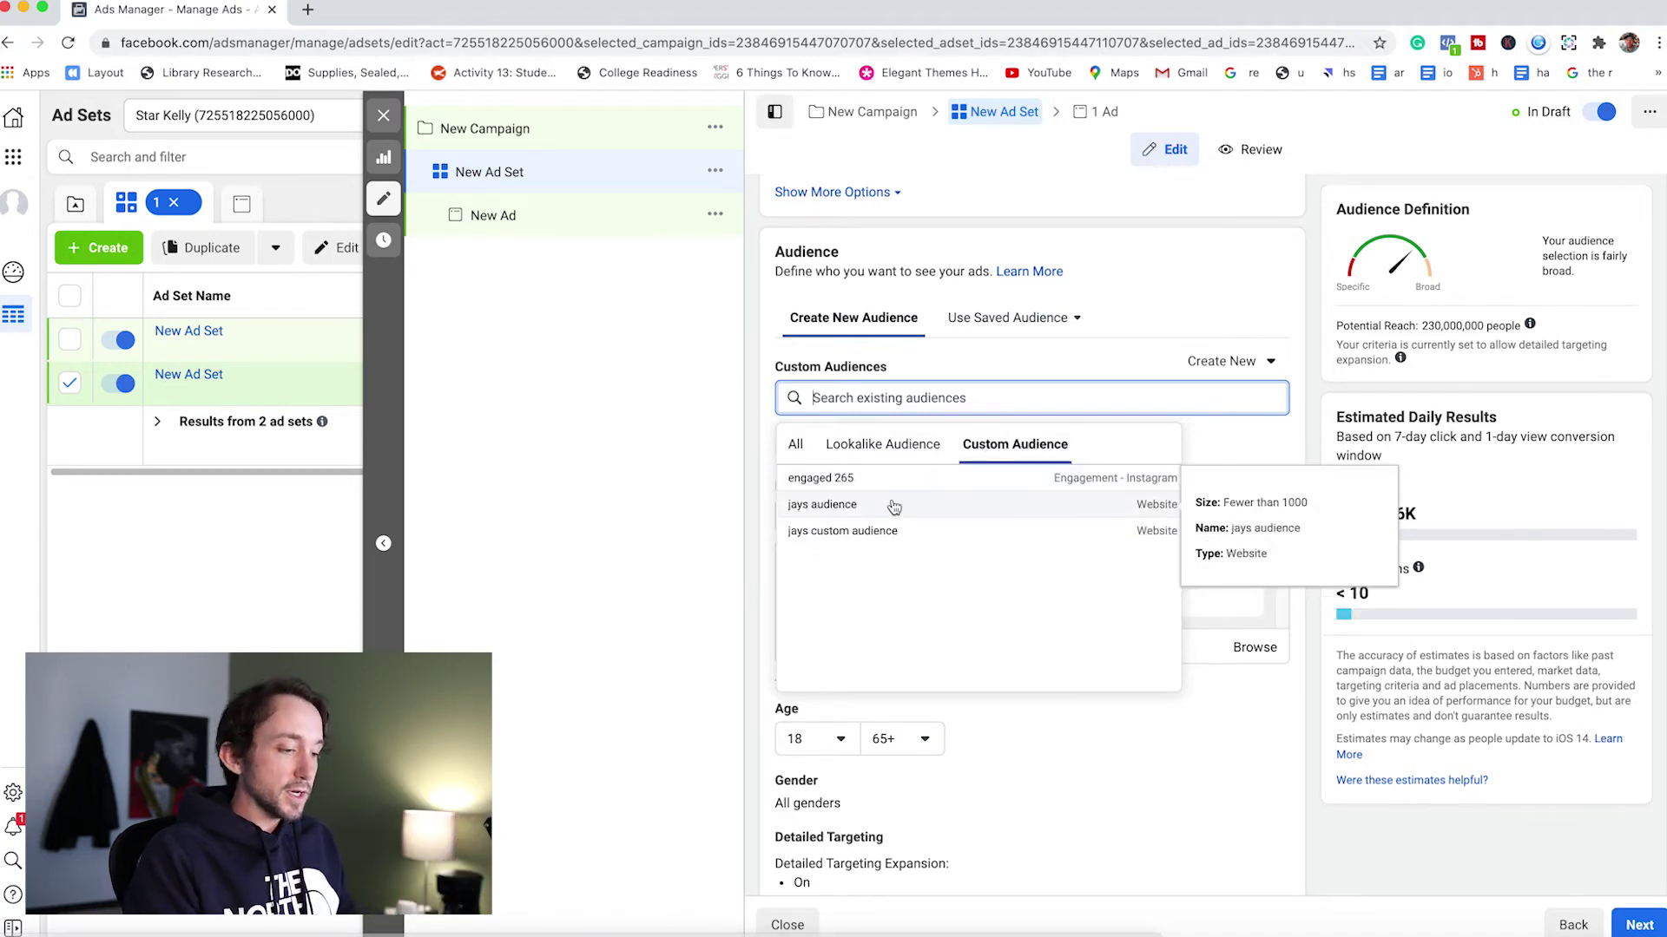
click(889, 506)
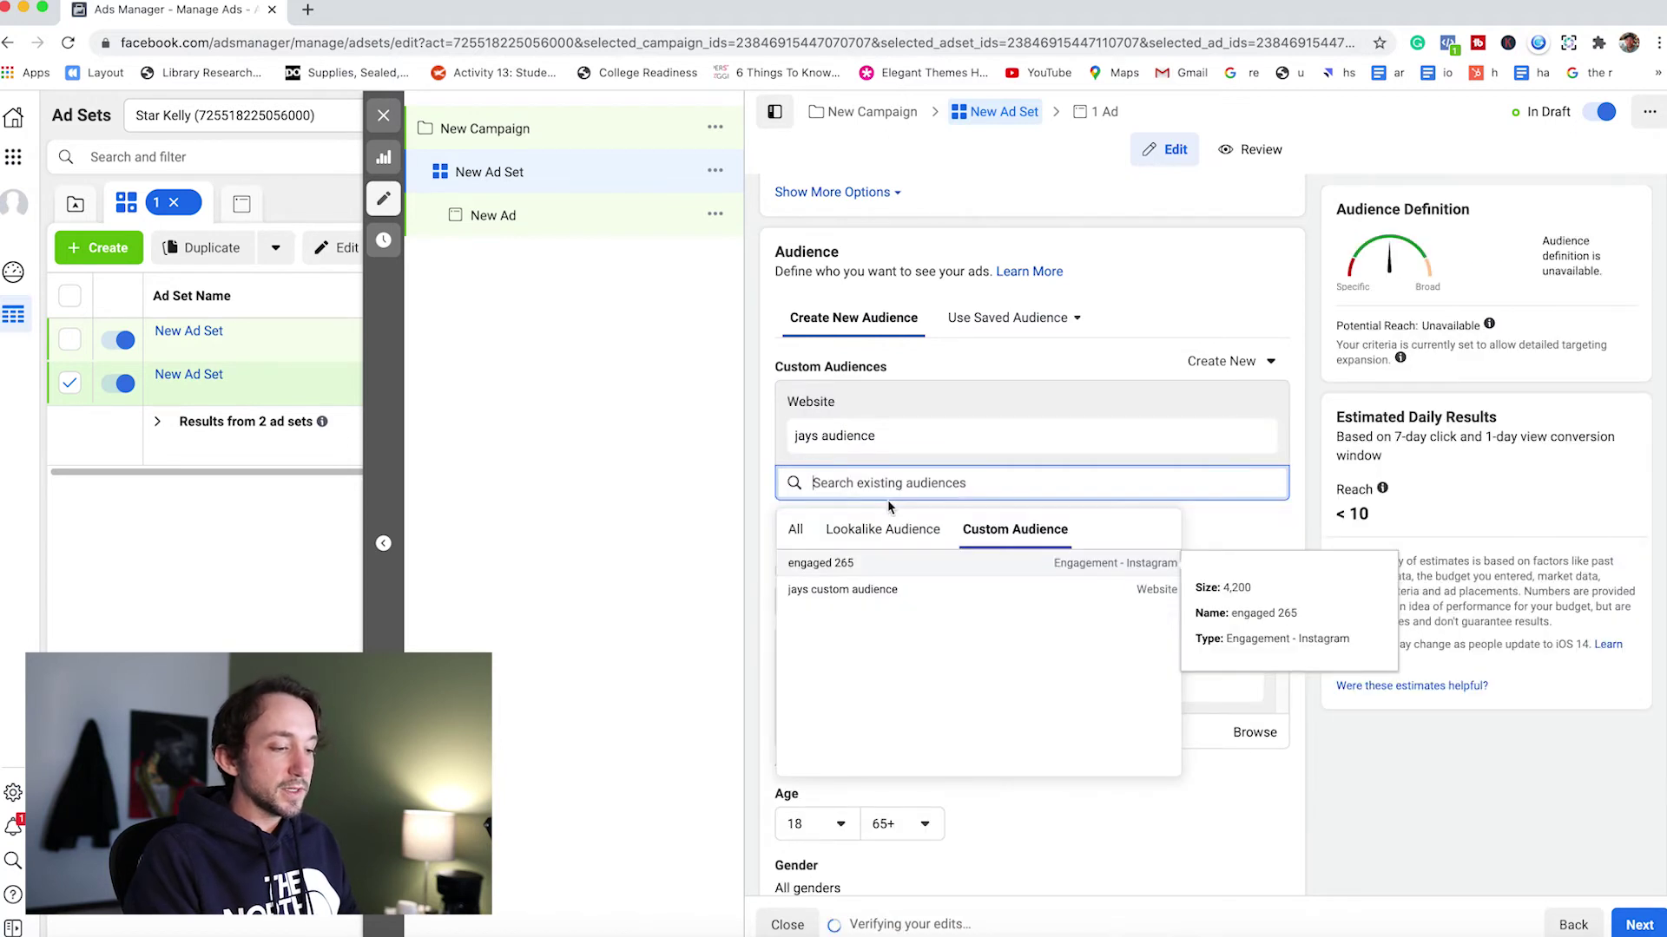
click(682, 547)
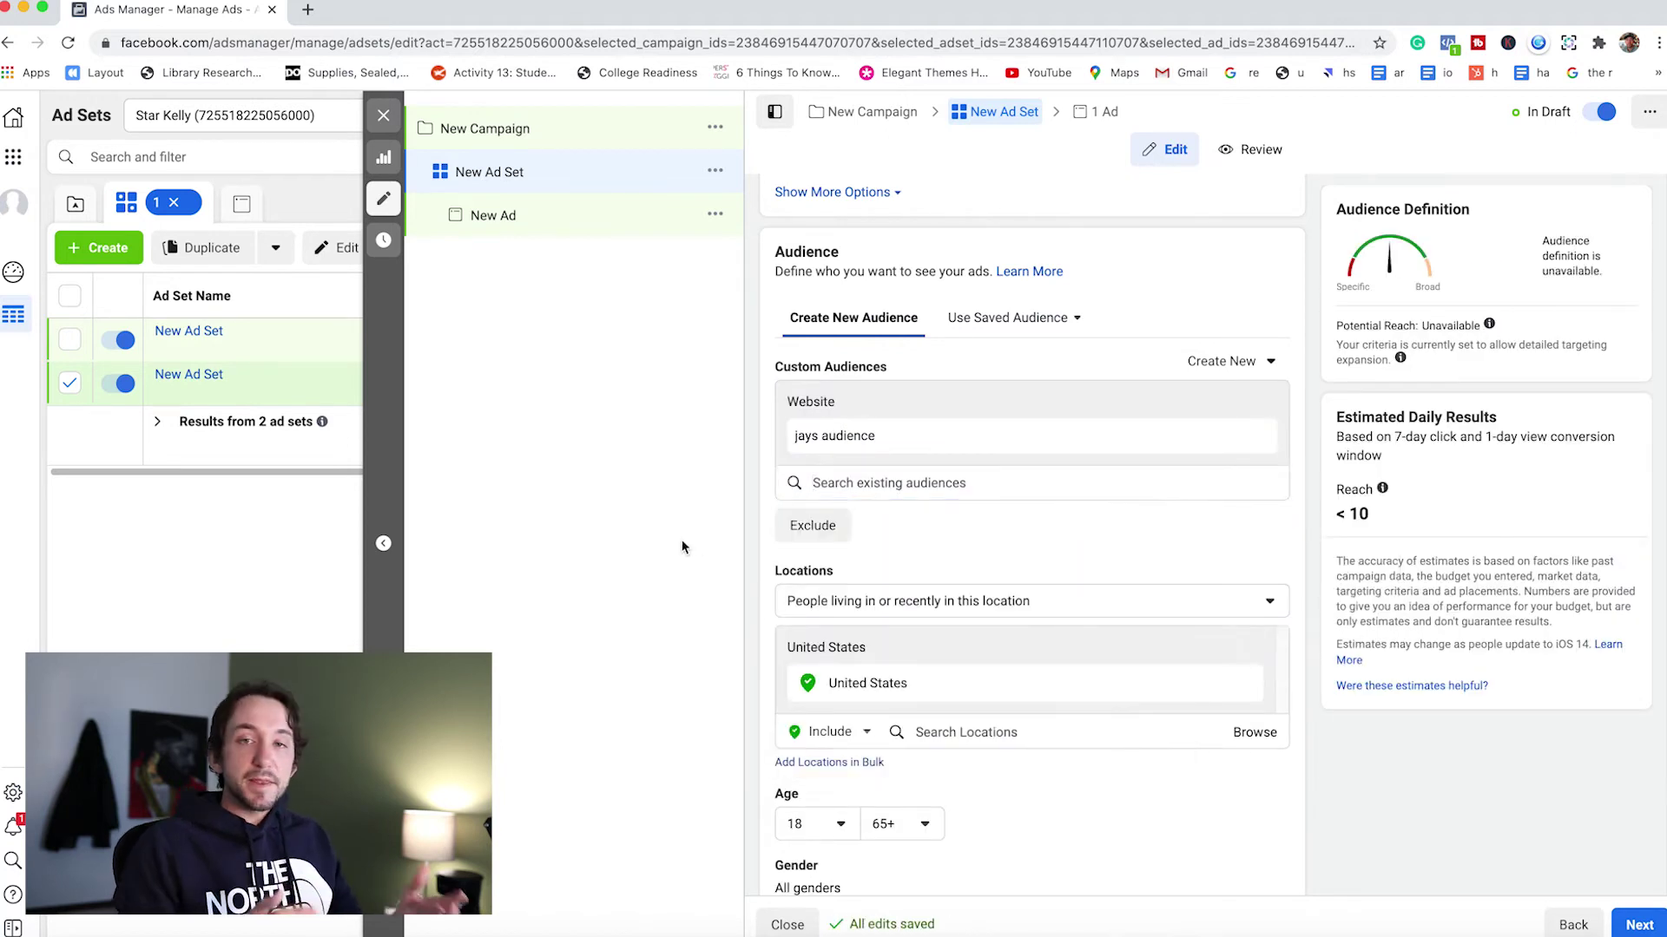
click(385, 115)
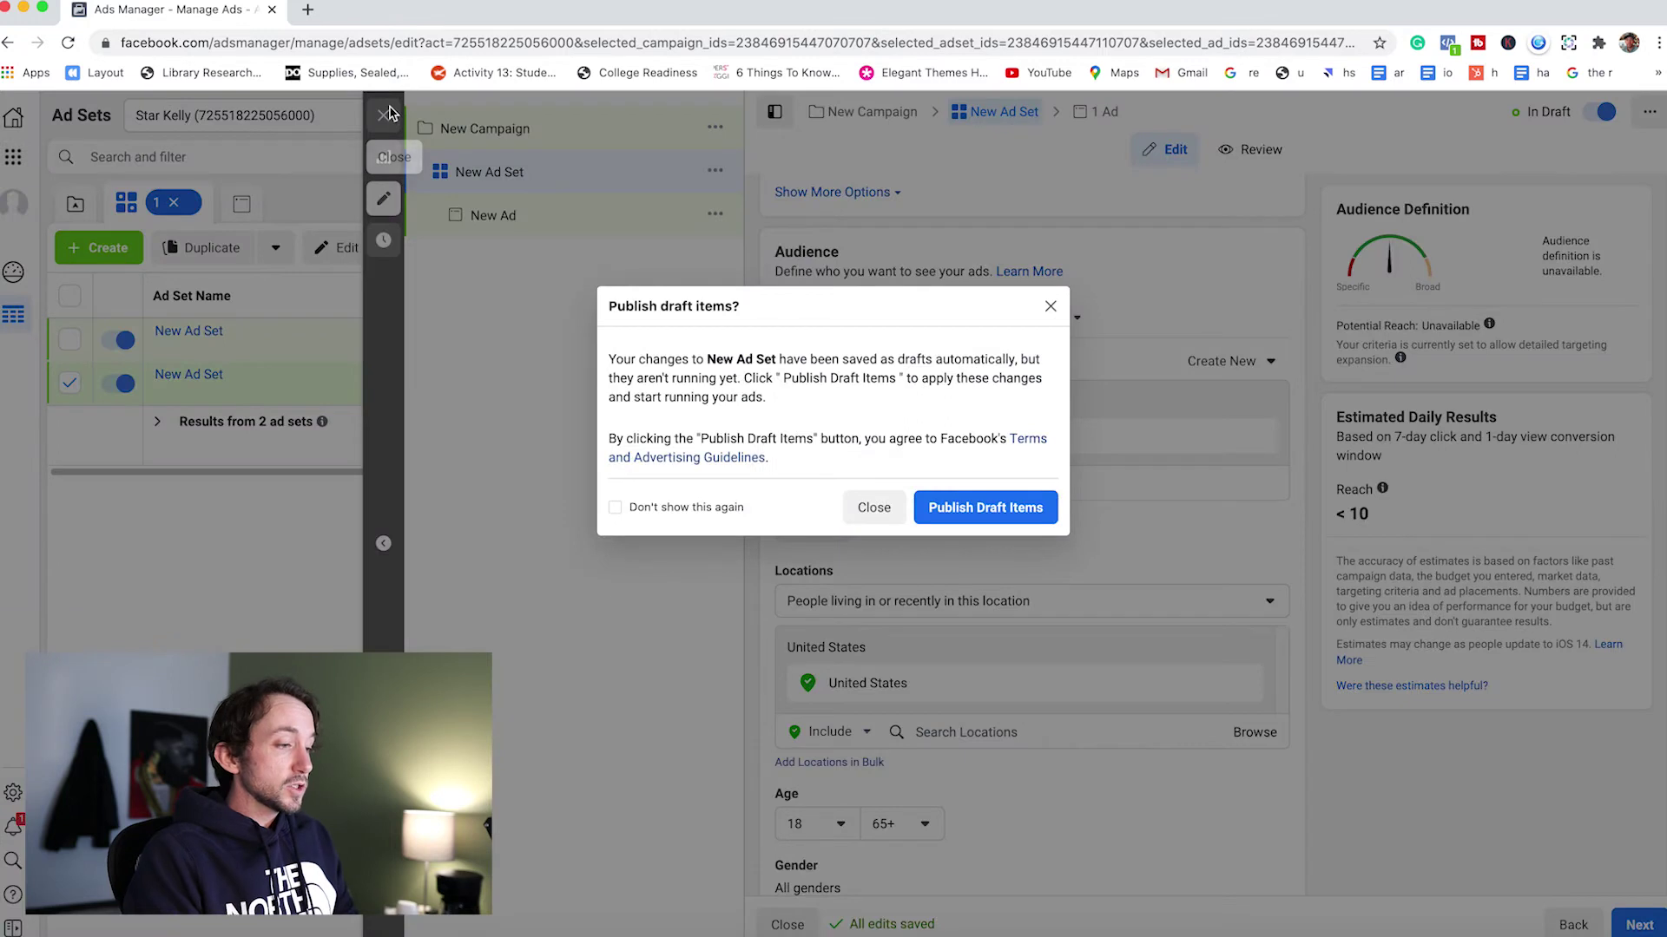
Step: Dismiss the publish prompt without publishing, then bring up the business tools shortcuts
click(875, 510)
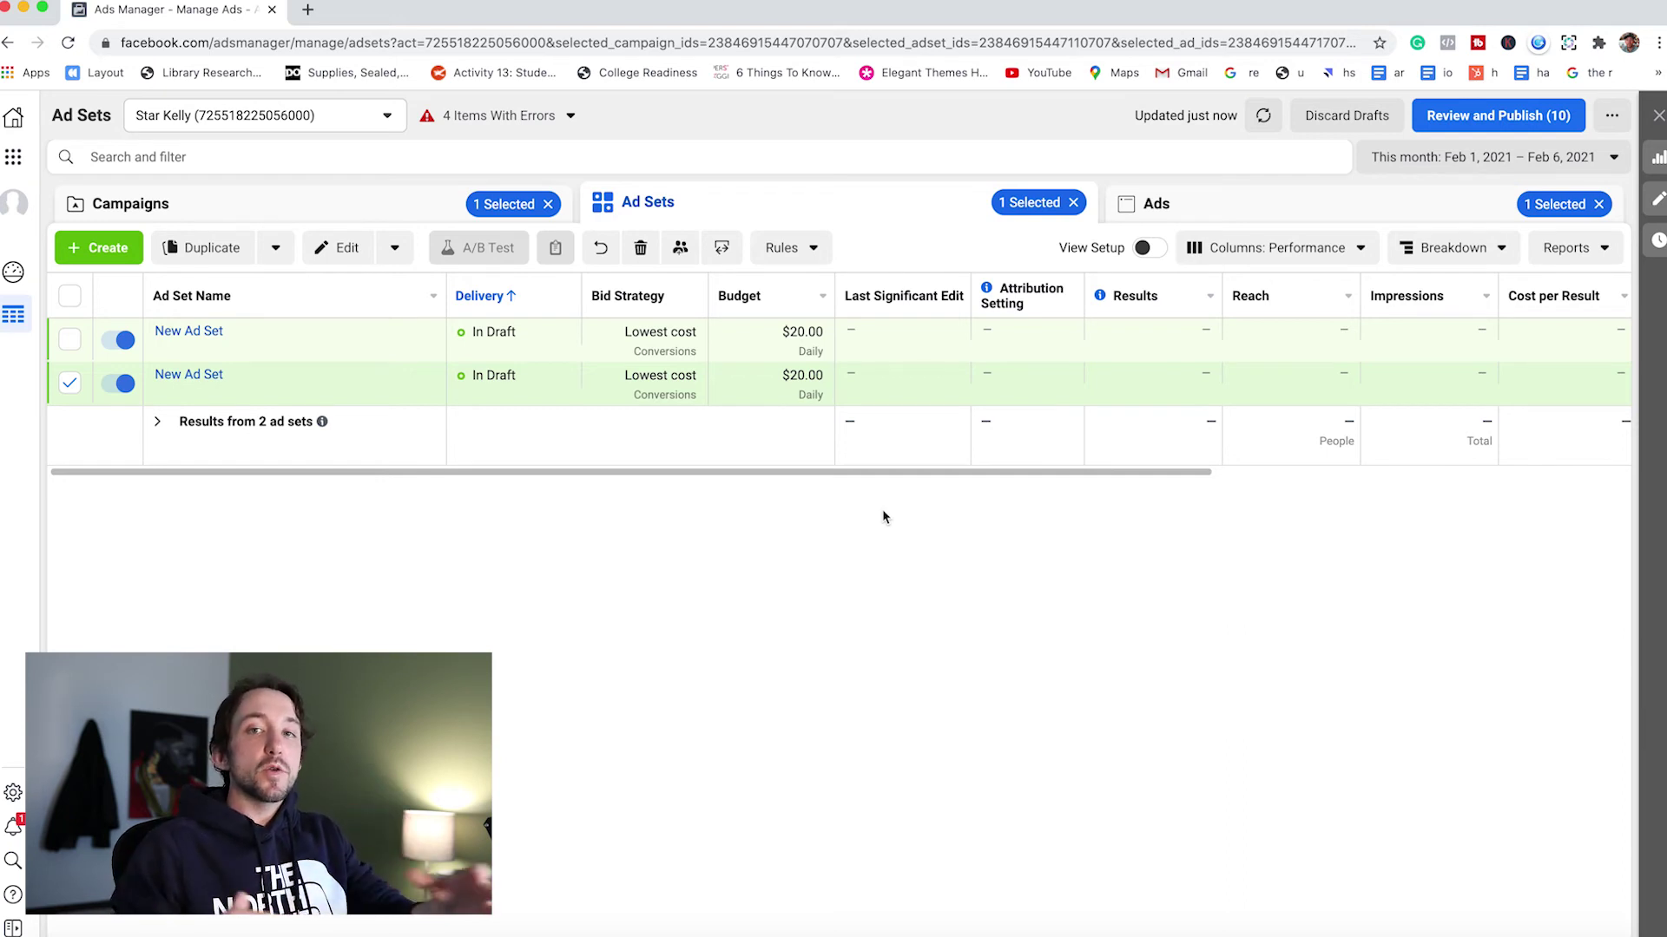
click(13, 157)
Step: Preview the Instagram account custom audience's engagement event options, then close them without creating it
click(251, 228)
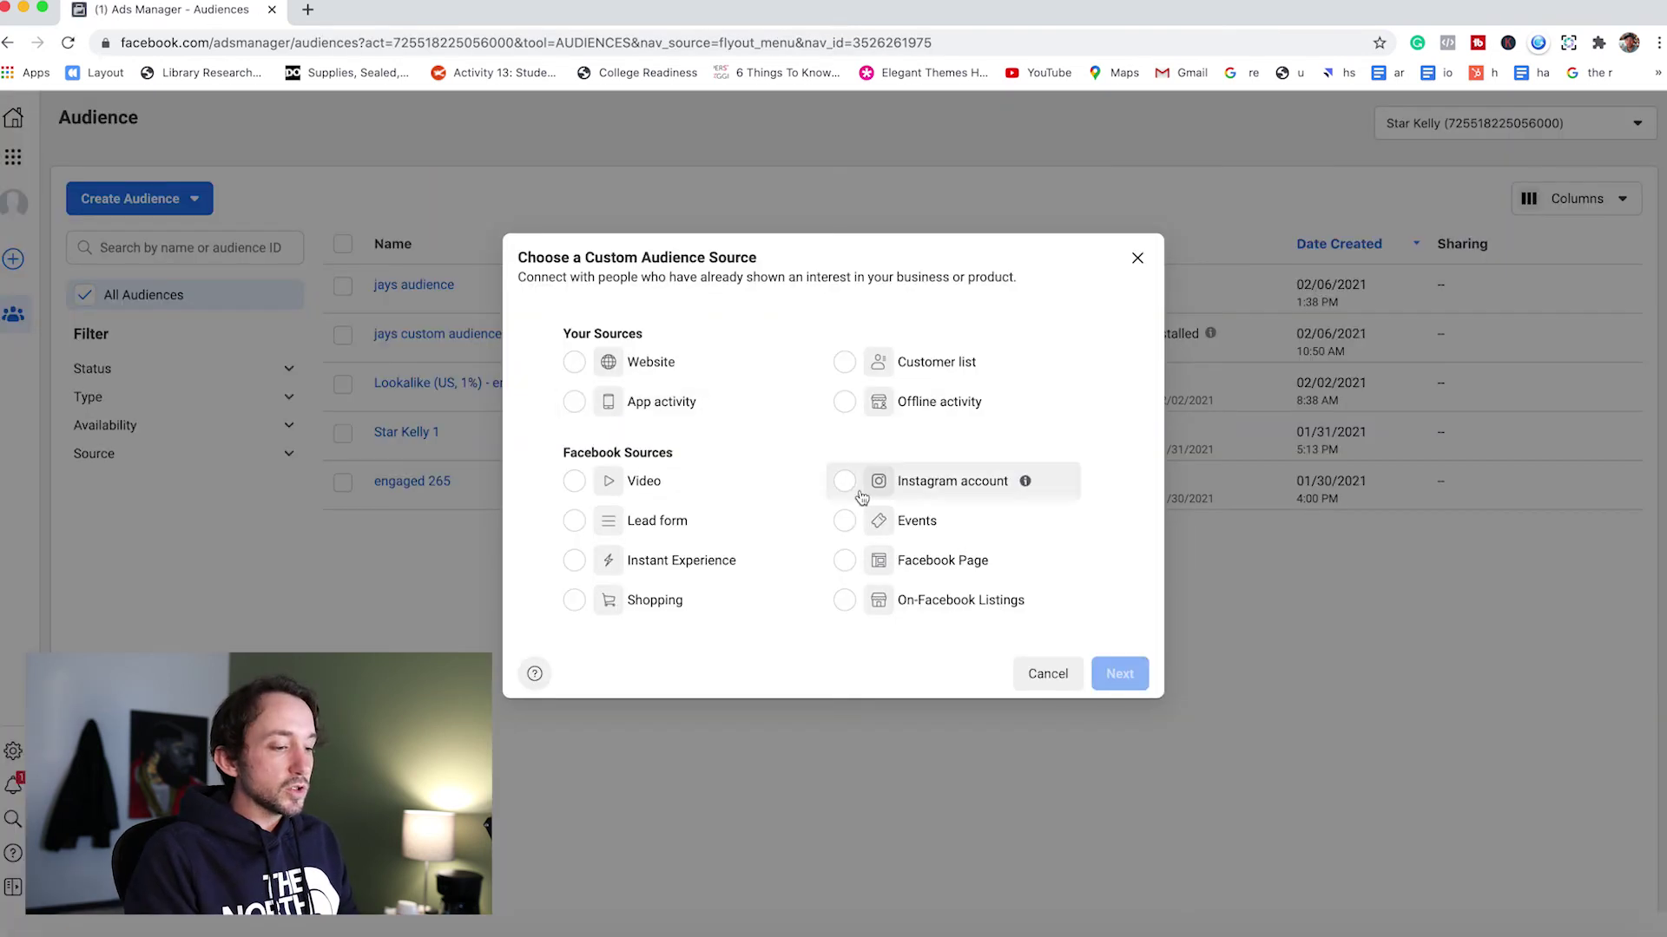
click(853, 497)
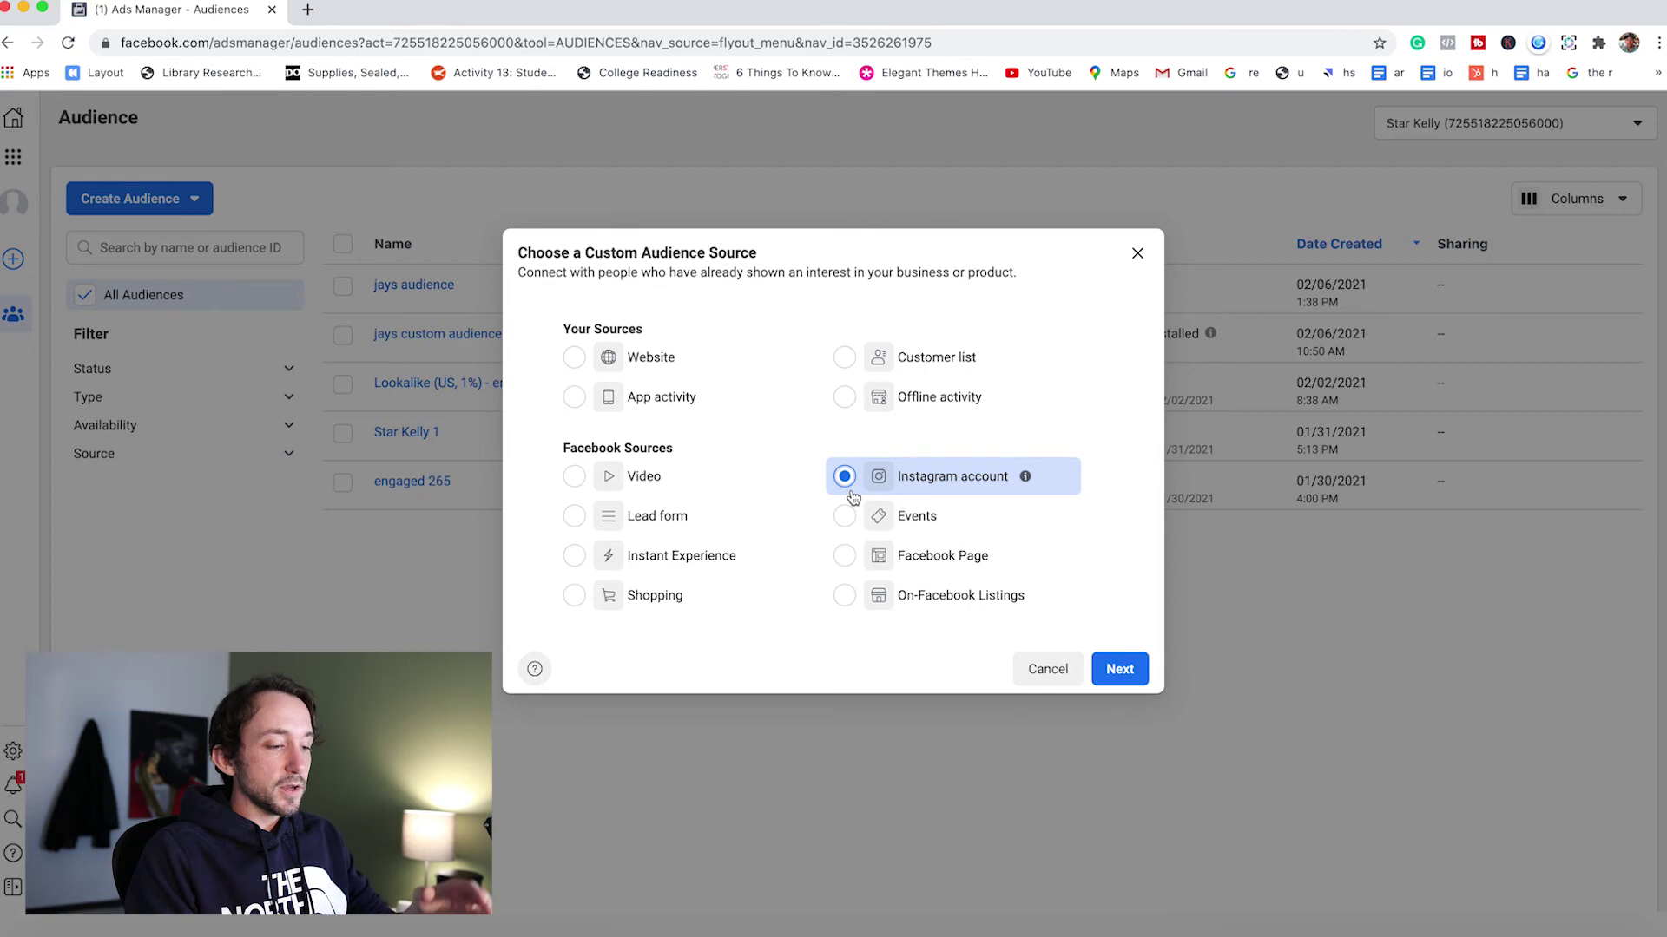
click(1118, 670)
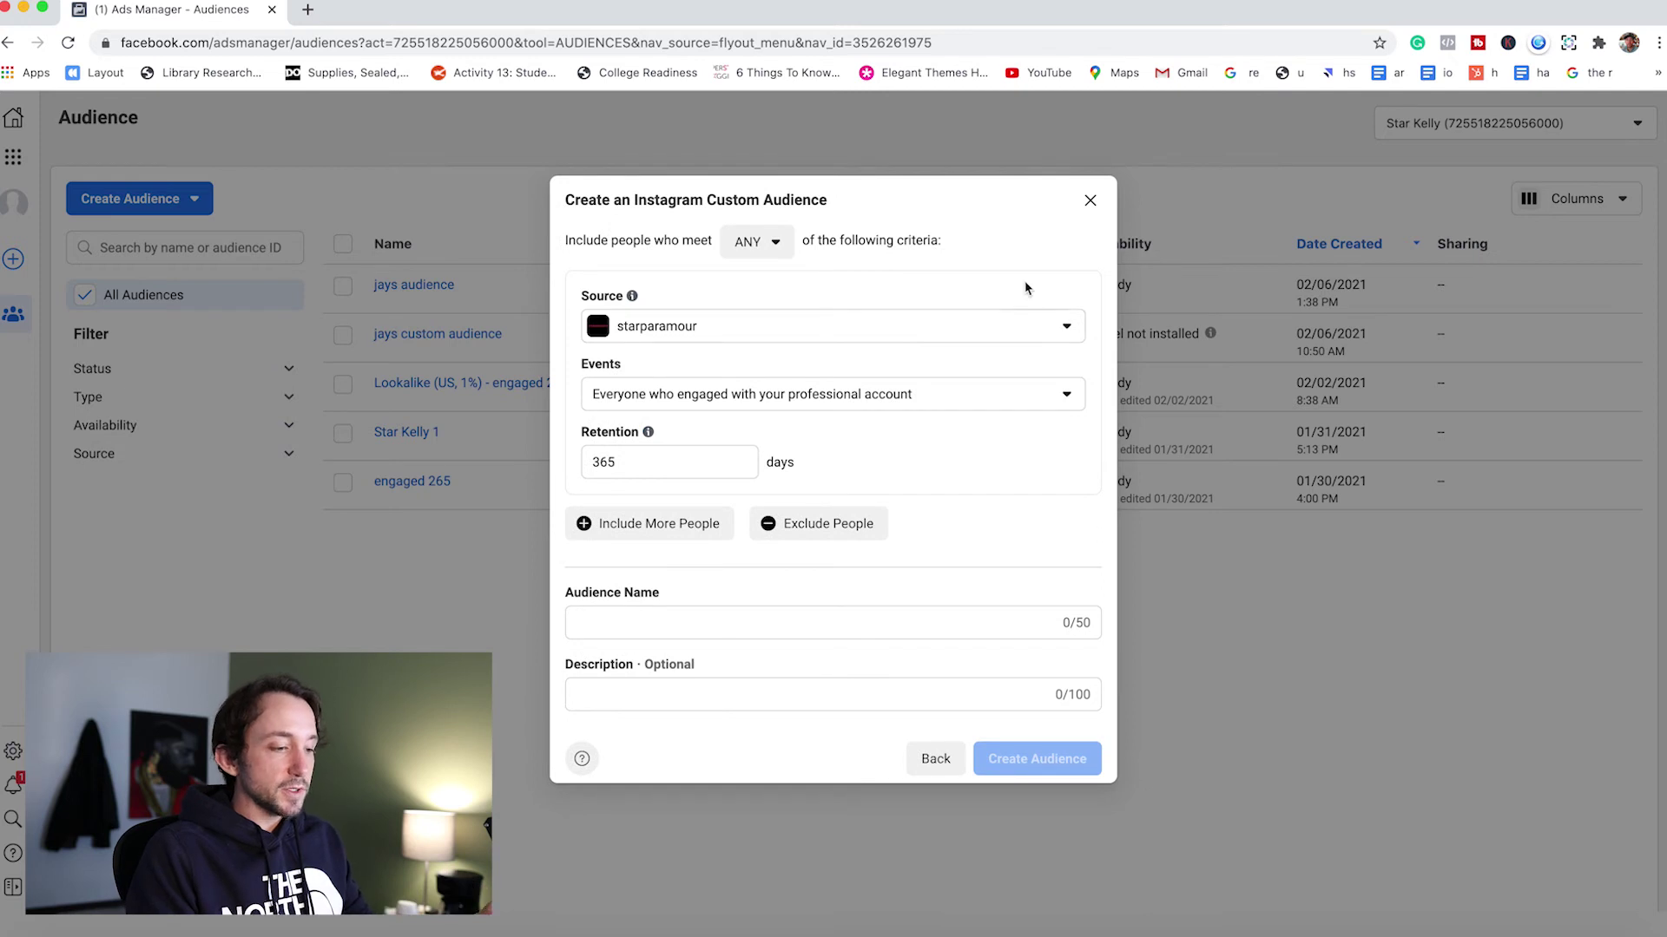
click(1054, 396)
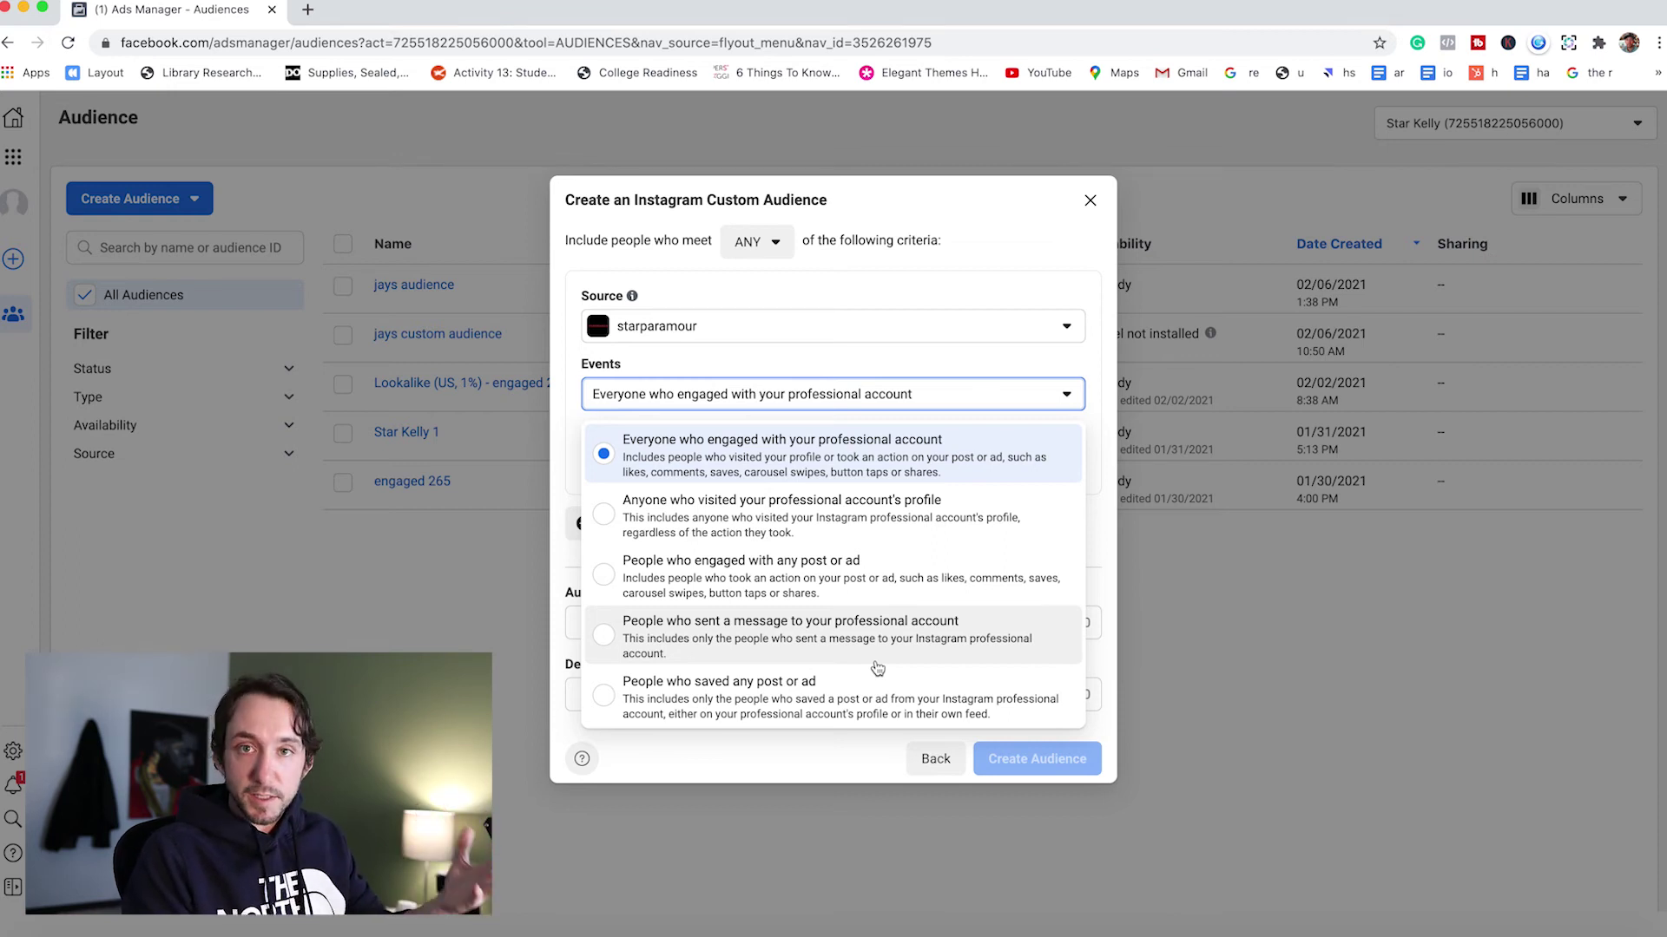
click(1091, 202)
click(1091, 201)
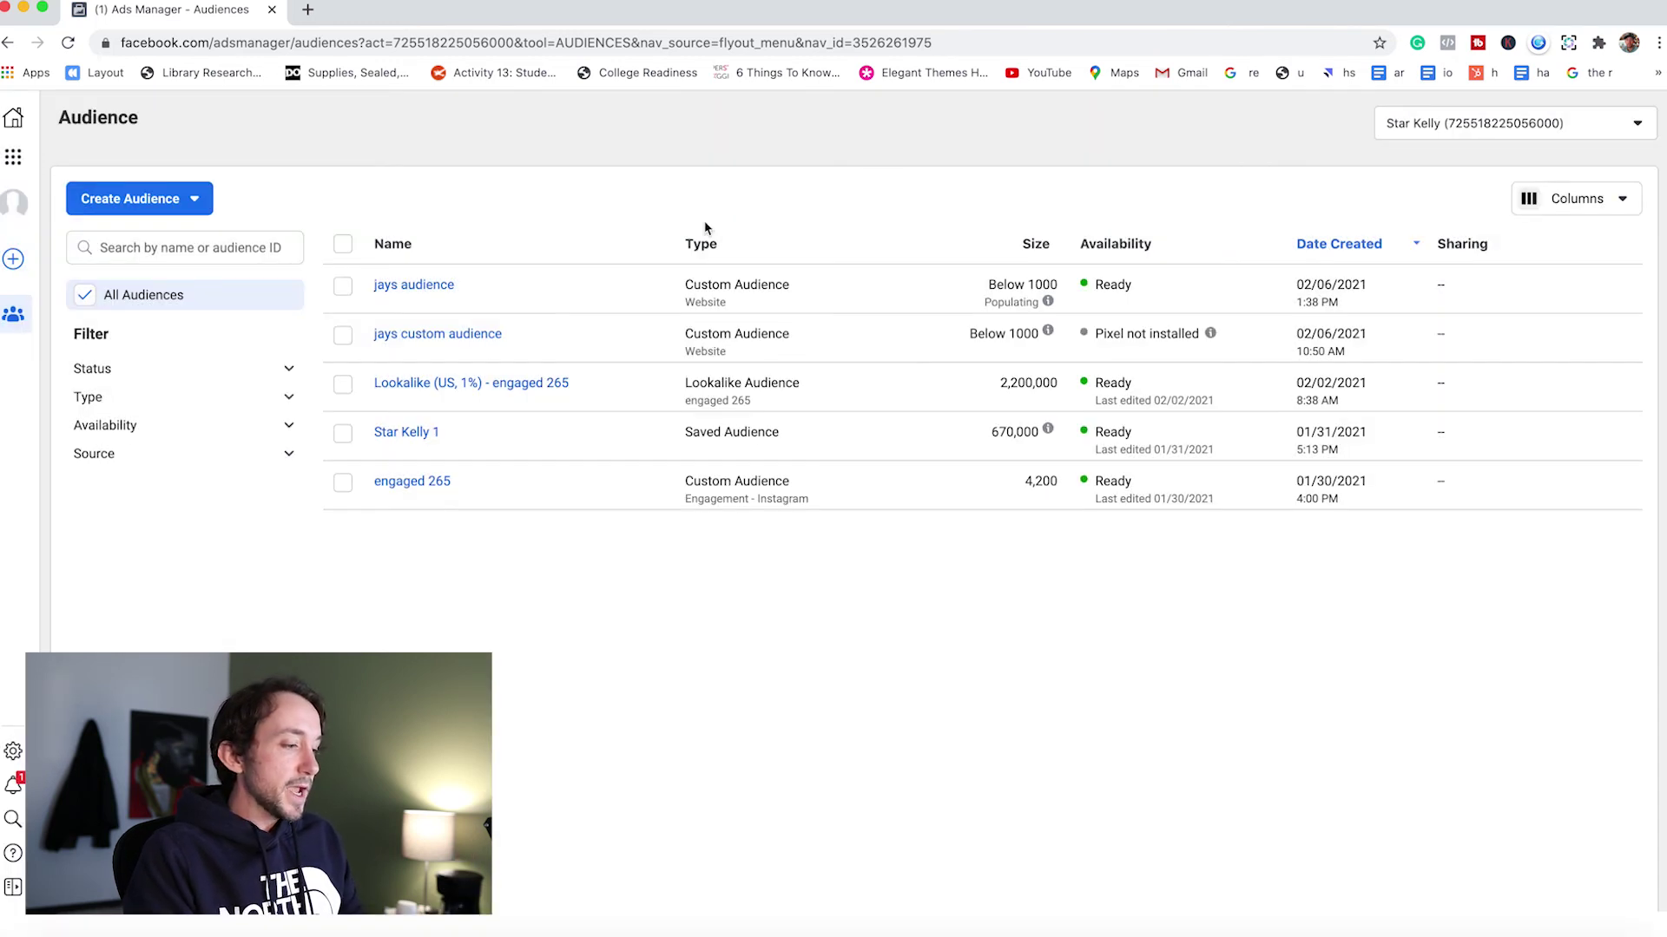
click(174, 211)
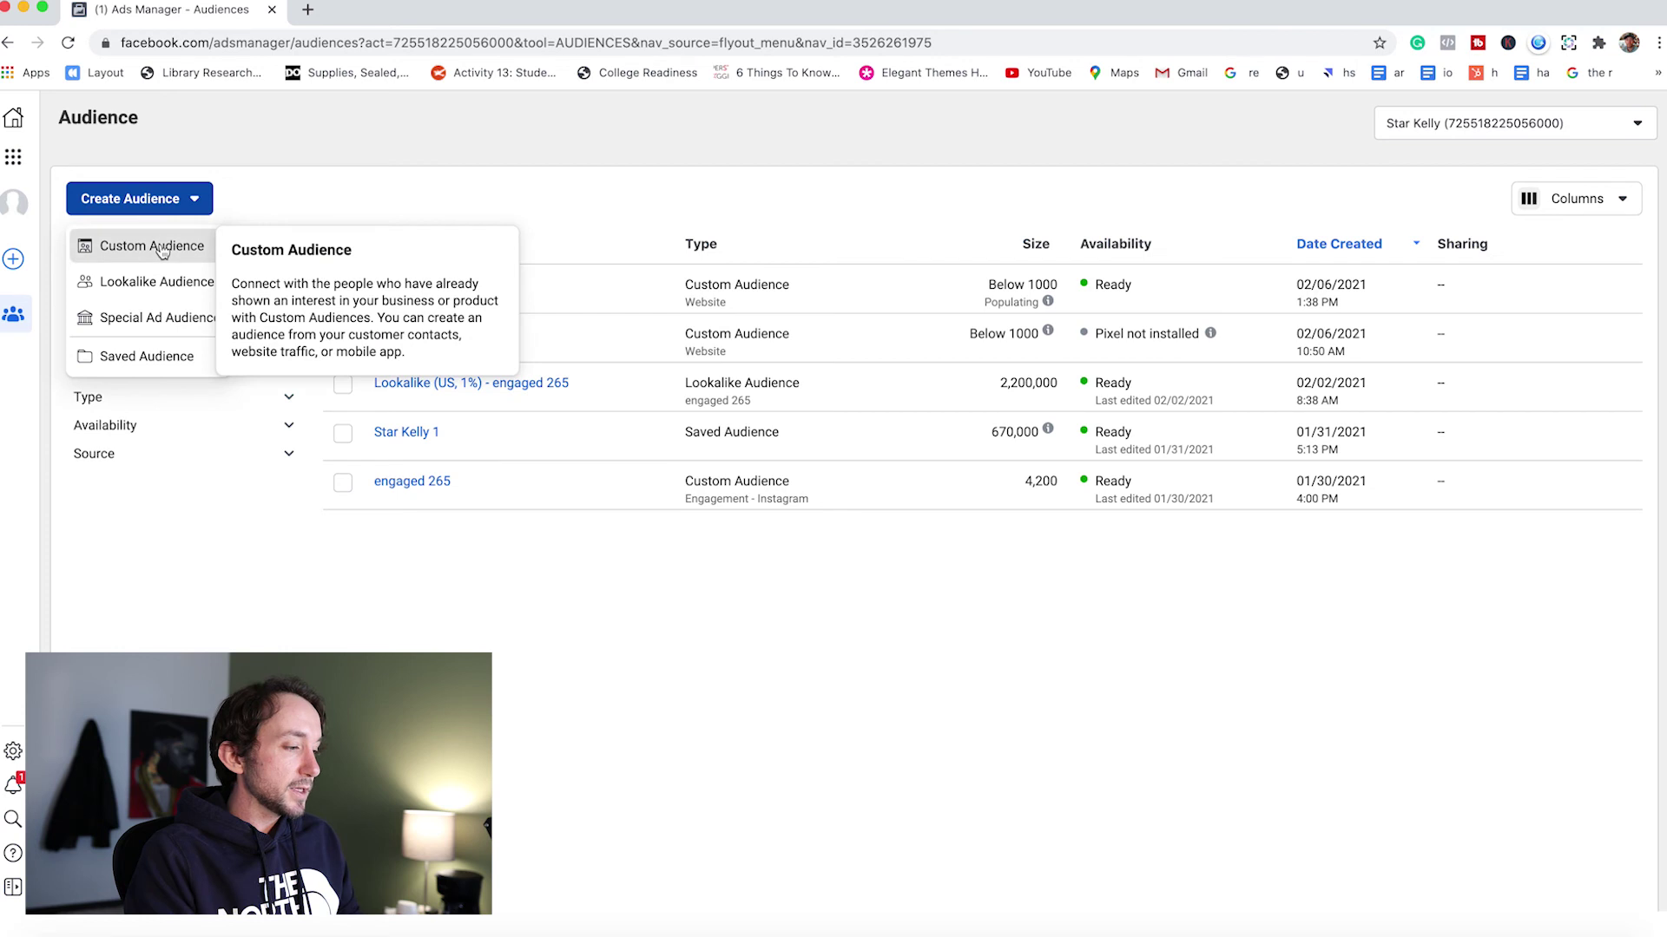
click(151, 246)
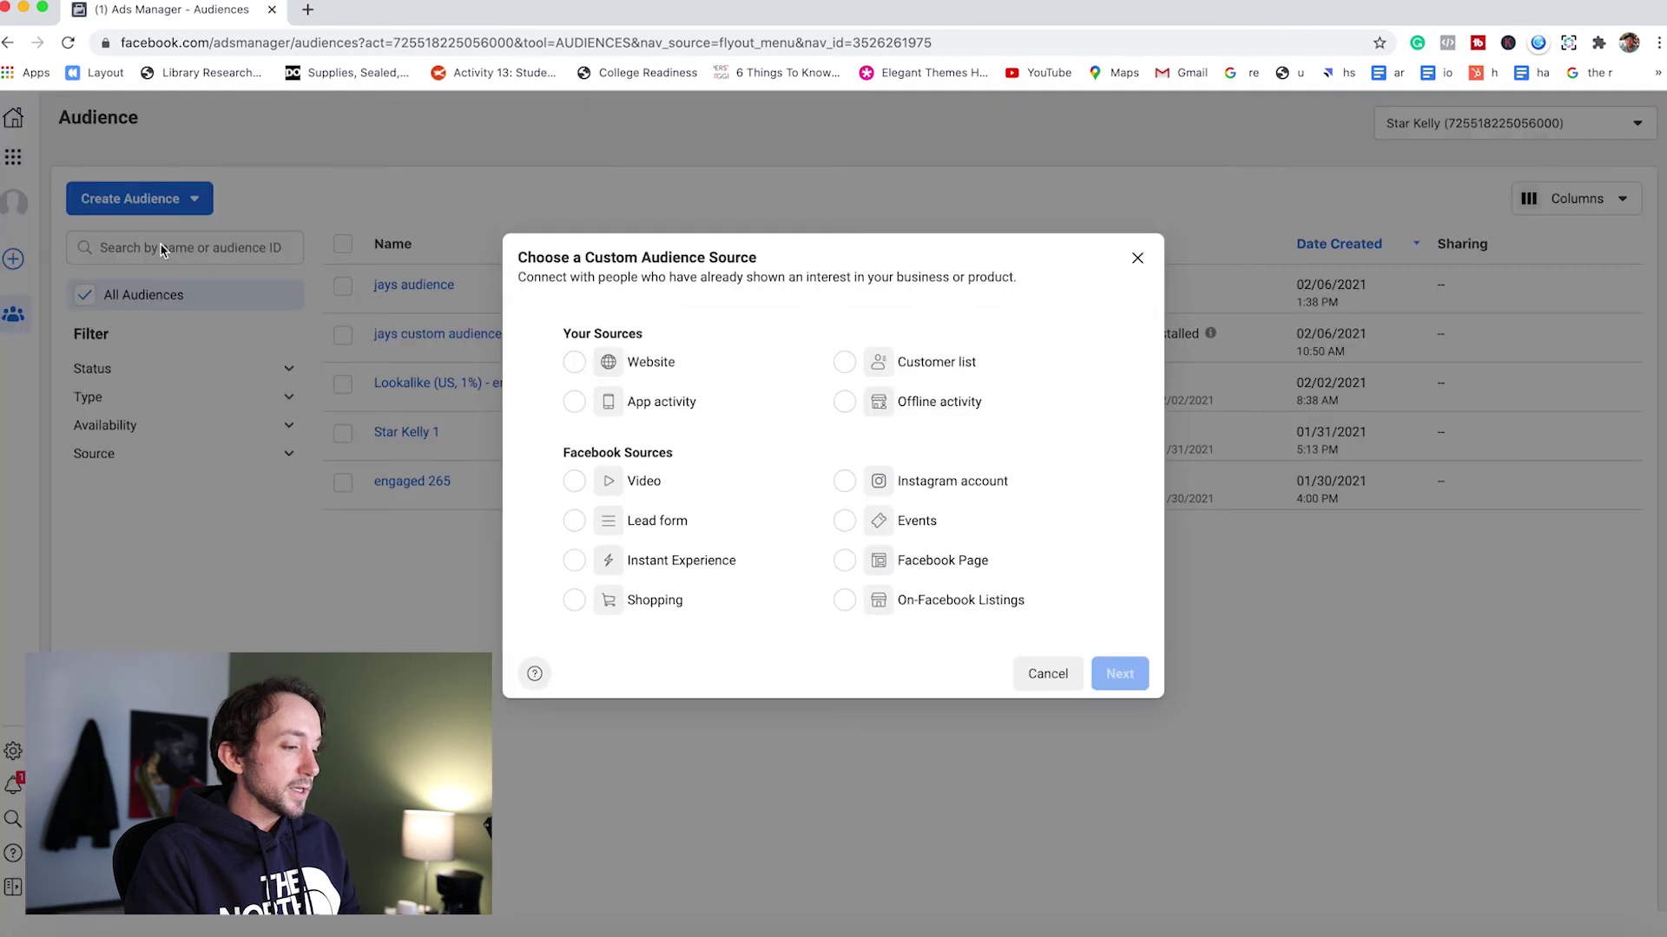
click(611, 484)
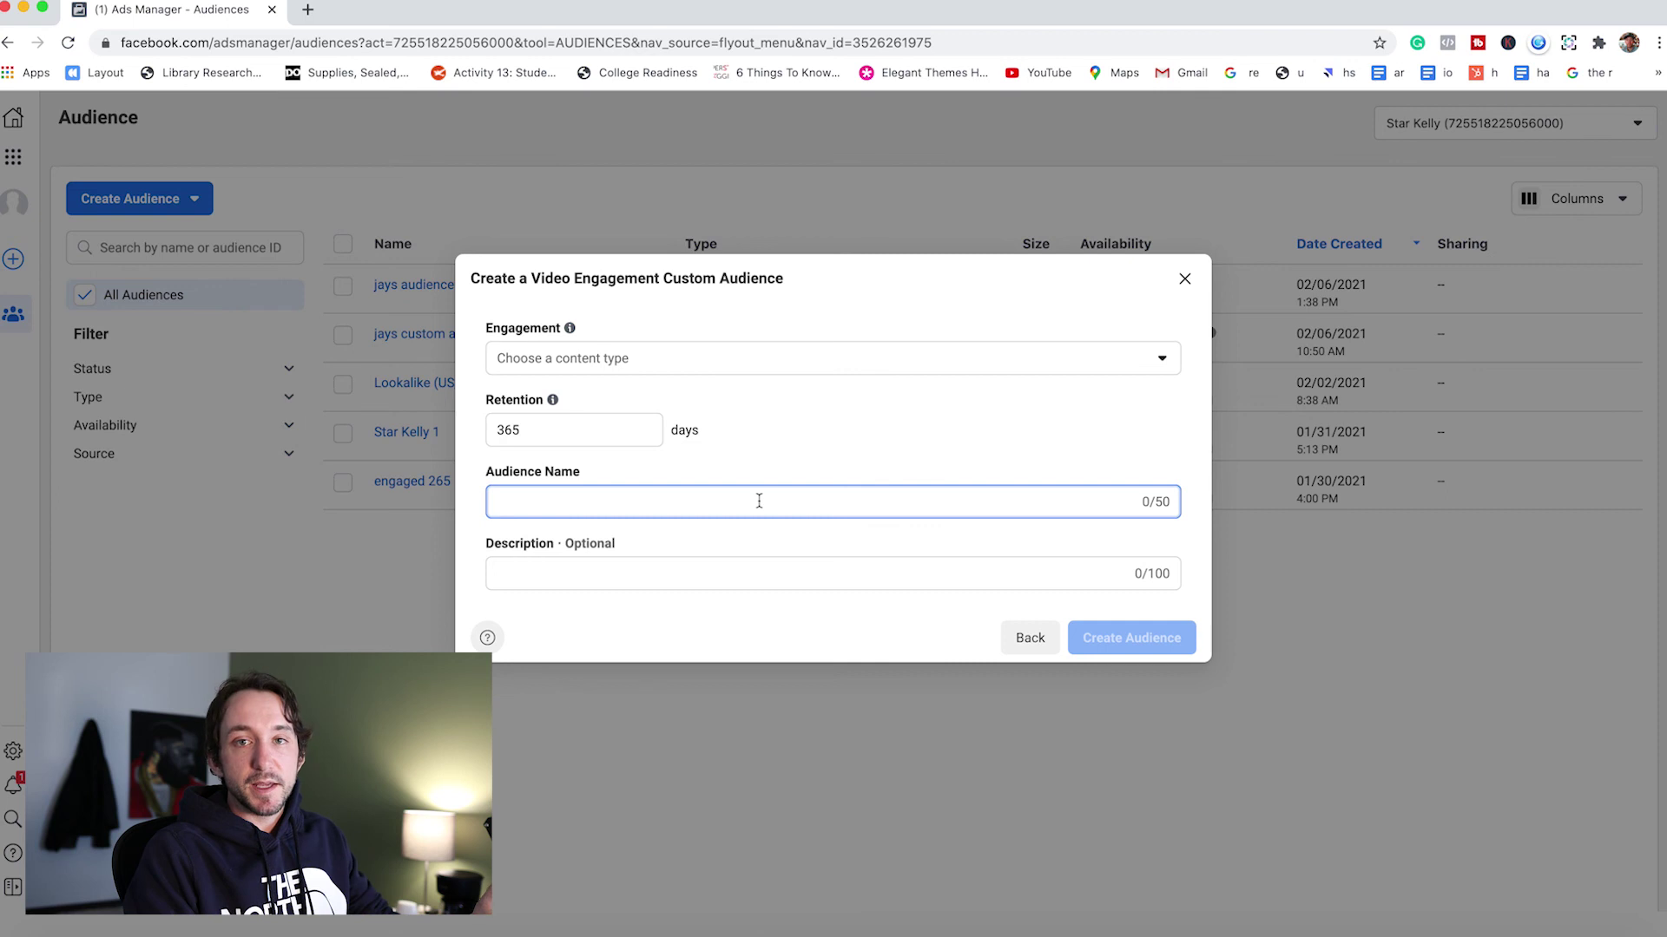
click(1184, 278)
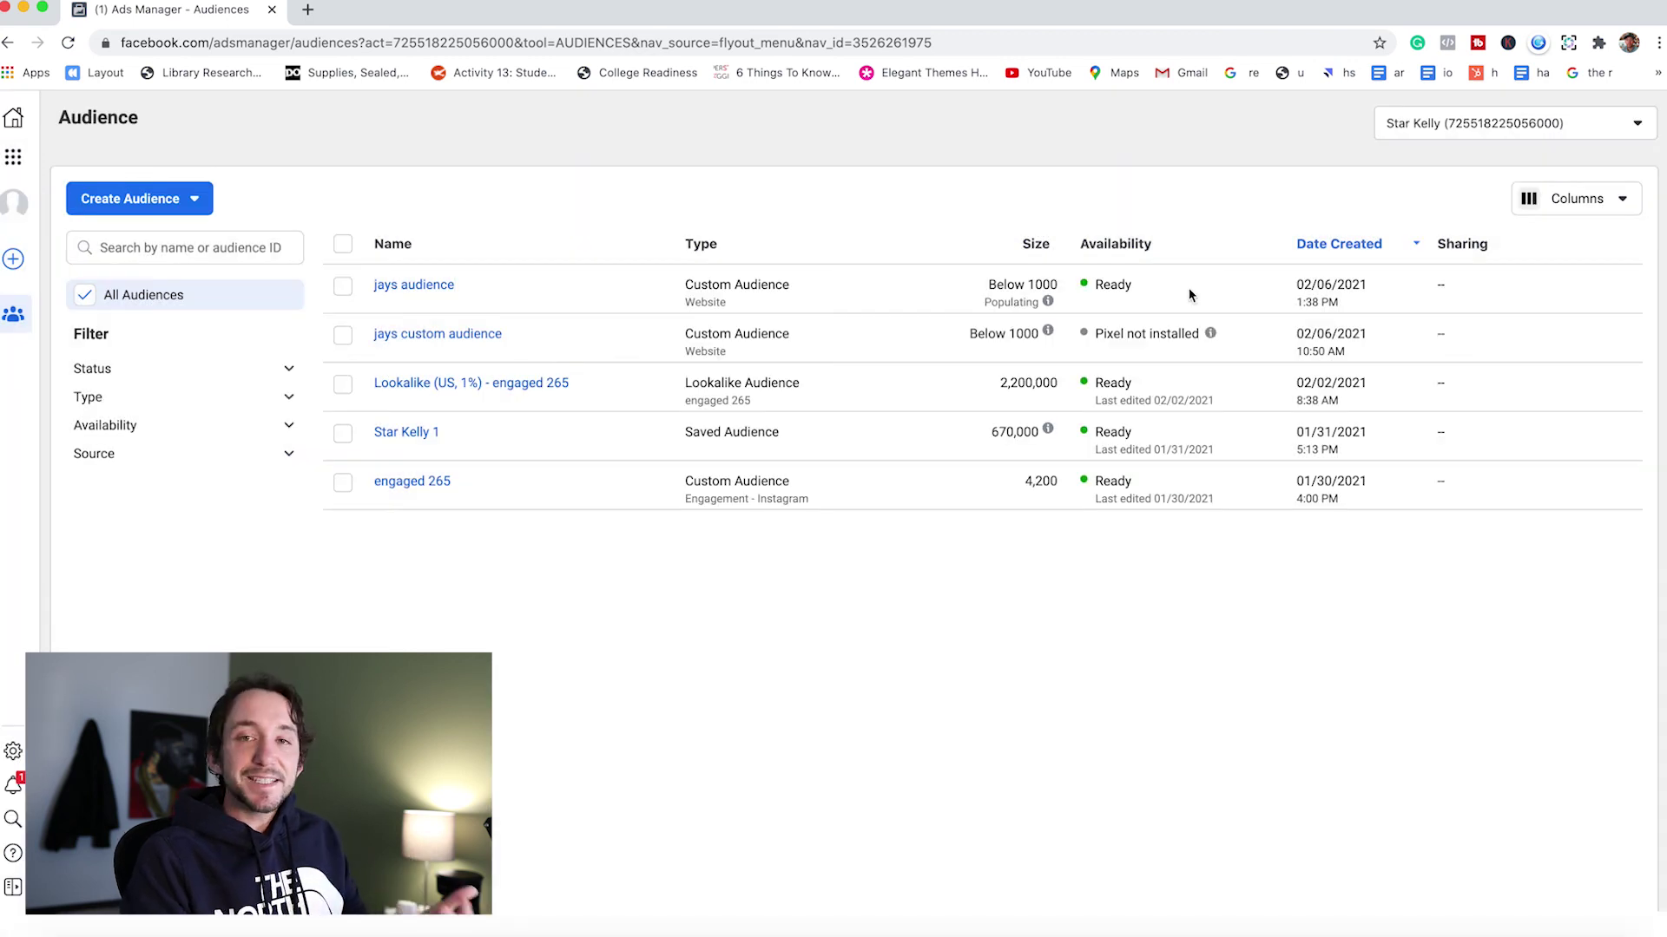